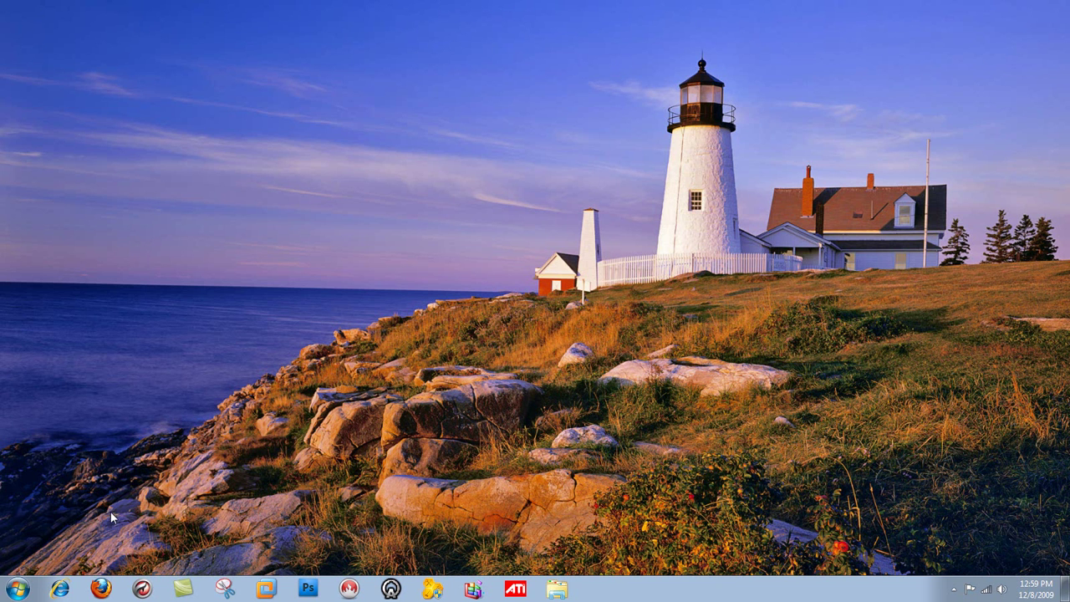
# From the Start menu, open All Programs and expand the Microsoft Office folder
pyautogui.click(17, 589)
pyautogui.click(41, 527)
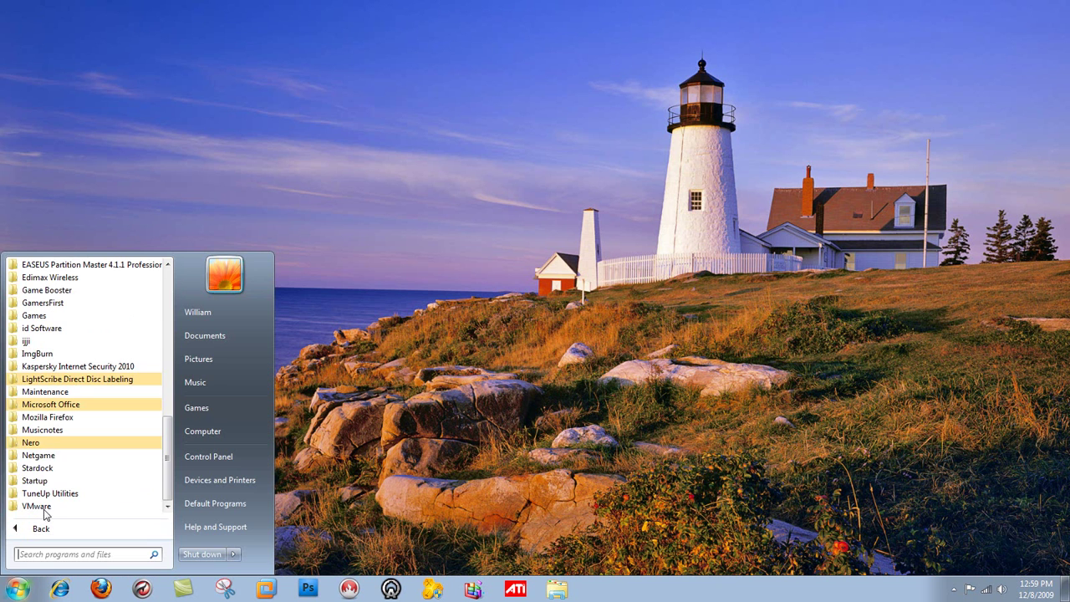
pyautogui.click(67, 404)
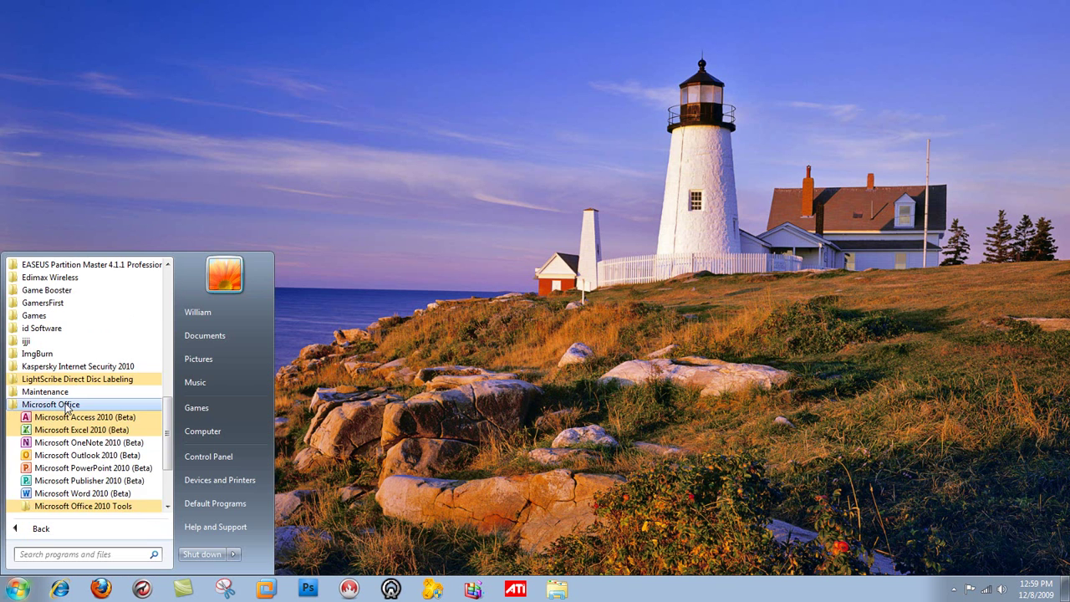
# Launch Microsoft OneNote 2010 (Beta) and maximize its window
pyautogui.click(92, 442)
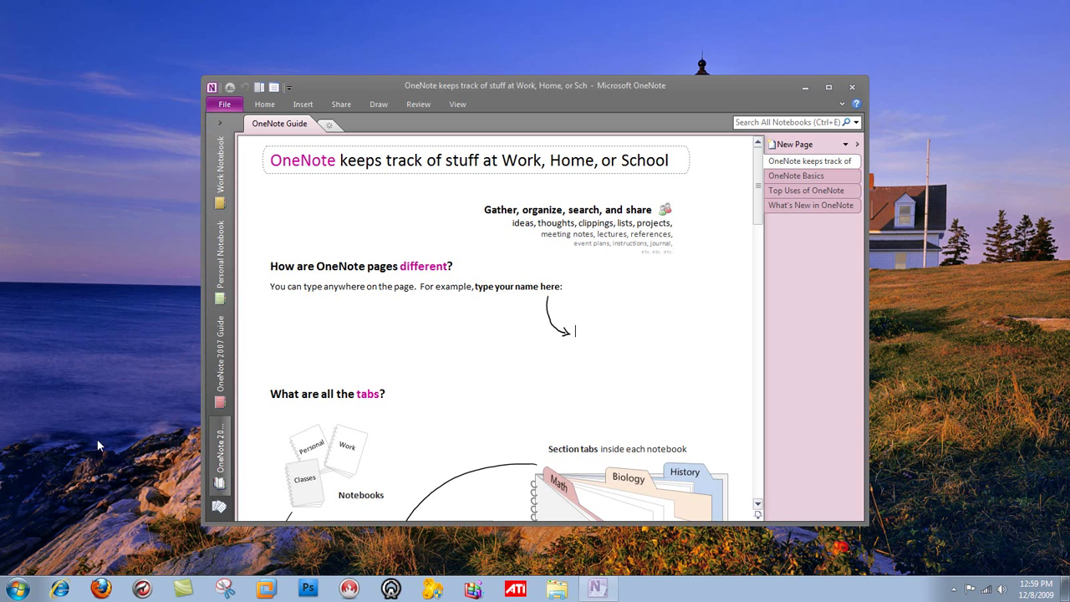
pyautogui.click(828, 87)
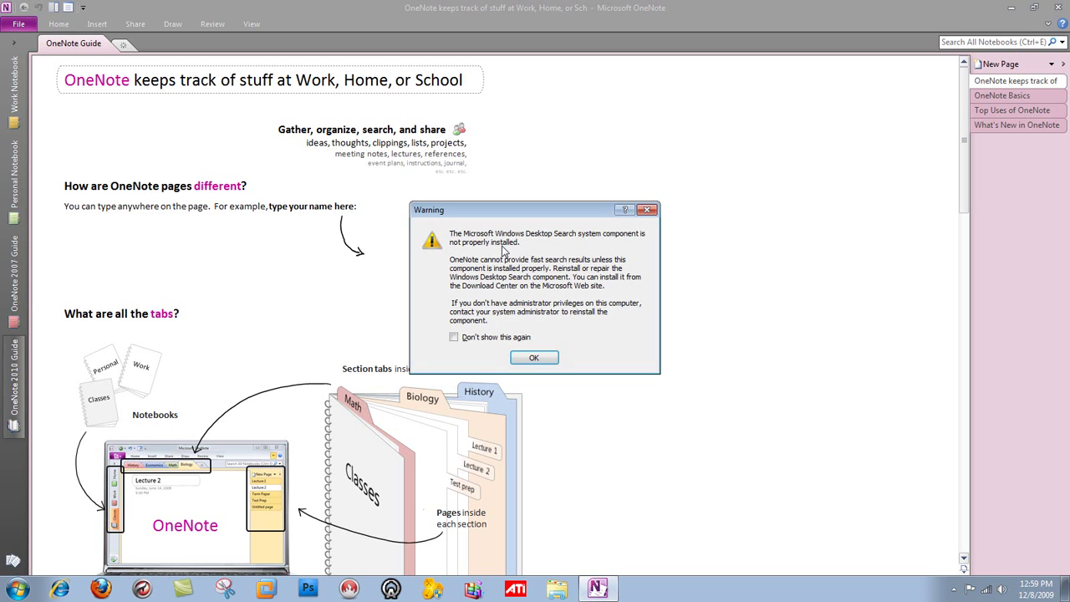
# Dismiss the Windows Desktop Search warning and click into the blank guide page
pyautogui.click(533, 357)
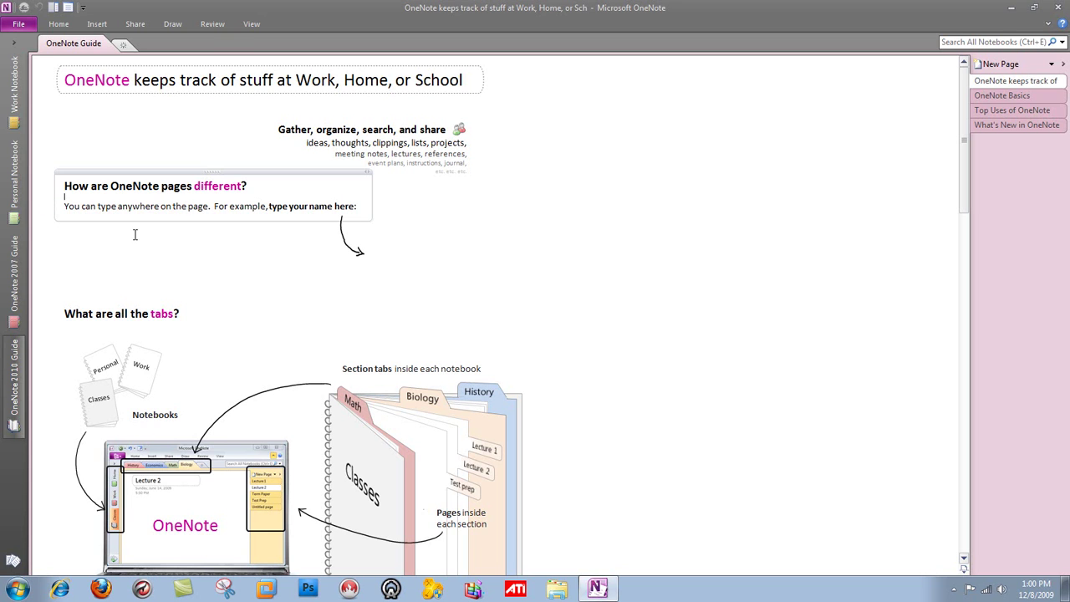
pyautogui.click(94, 269)
pyautogui.click(176, 252)
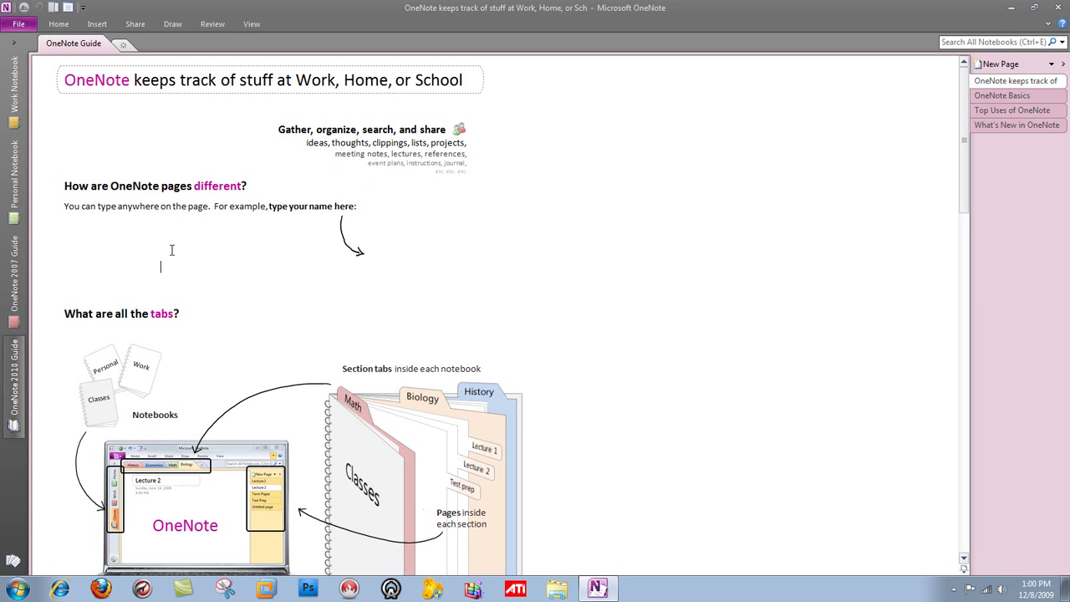
# Type a trial note at the tip of the guide's arrow, then erase it
pyautogui.click(369, 252)
pyautogui.write('Wifhdkfhu;/aglkh.adgf')
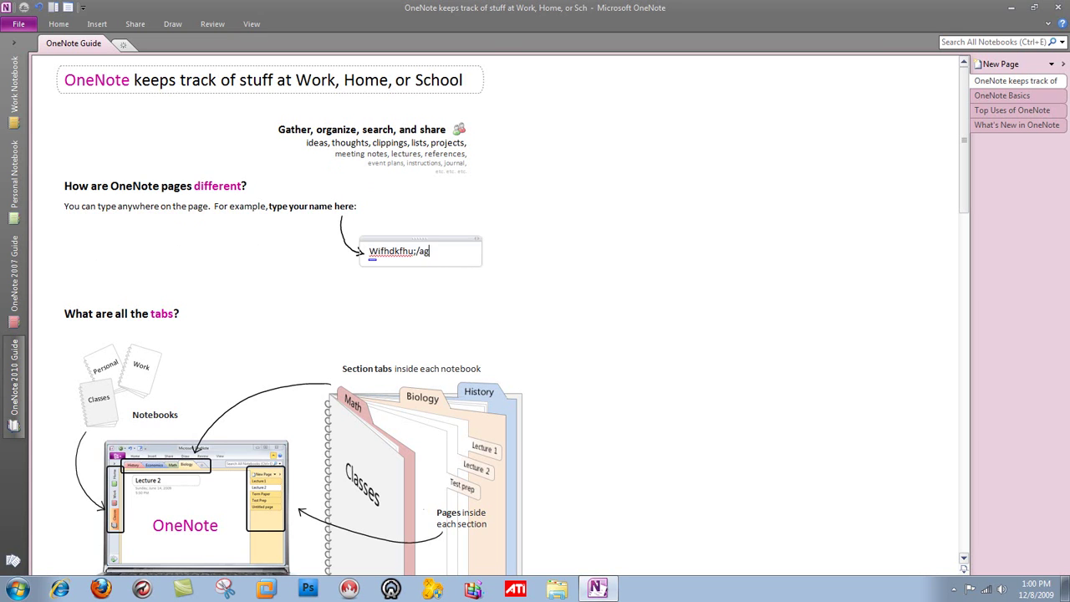
pyautogui.press('BackSpace')
pyautogui.press('BackSpace')
pyautogui.press('BackSpace')
pyautogui.press('BackSpace')
pyautogui.press('BackSpace')
pyautogui.press('BackSpace')
pyautogui.press('BackSpace')
pyautogui.press('BackSpace')
pyautogui.press('BackSpace')
pyautogui.press('BackSpace')
pyautogui.press('BackSpace')
pyautogui.press('BackSpace')
pyautogui.press('BackSpace')
pyautogui.press('BackSpace')
pyautogui.press('BackSpace')
pyautogui.press('BackSpace')
pyautogui.press('BackSpace')
pyautogui.press('BackSpace')
pyautogui.press('BackSpace')
pyautogui.press('BackSpace')
pyautogui.press('BackSpace')
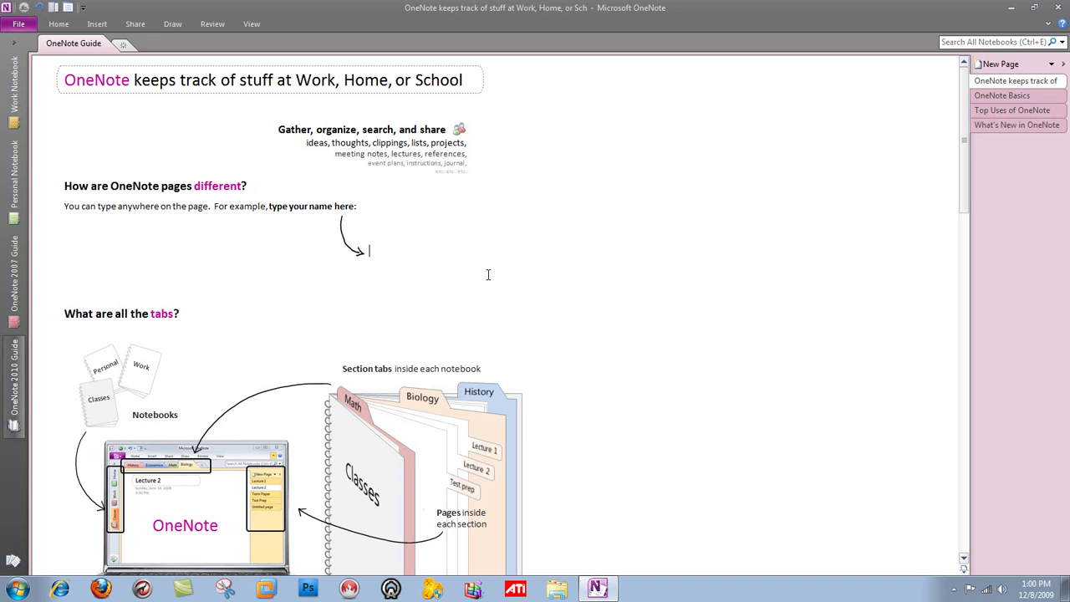
pyautogui.scroll(-3, 501, 284)
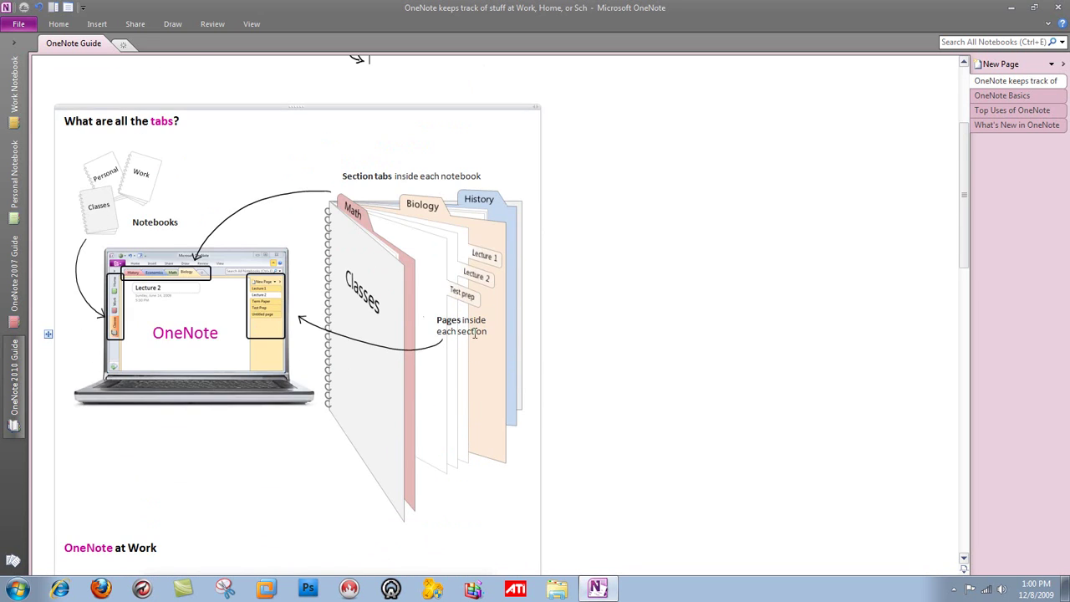
pyautogui.click(229, 223)
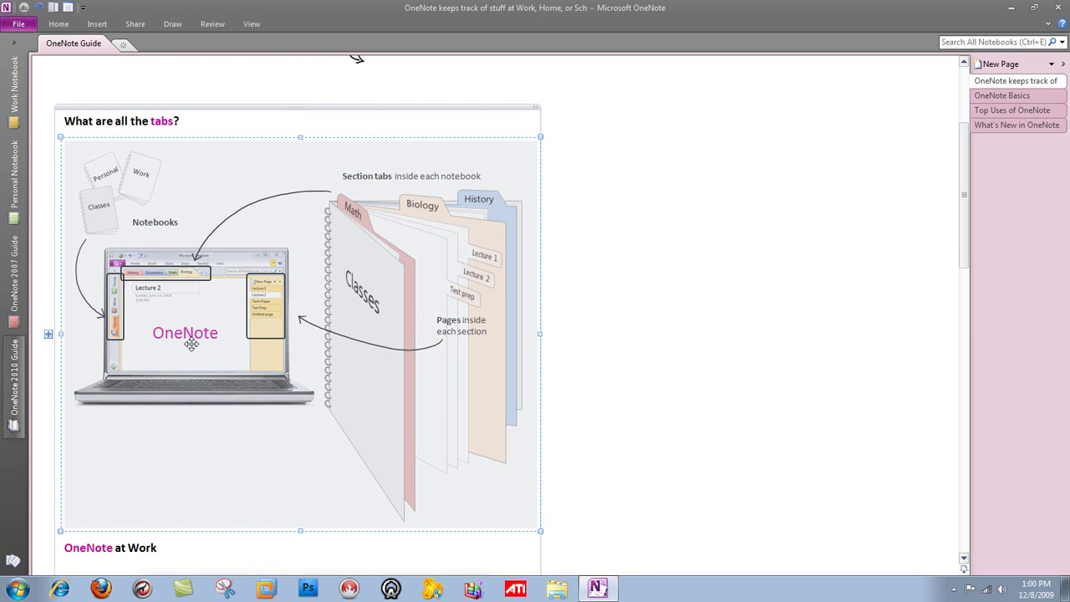
pyautogui.scroll(-5, 148, 295)
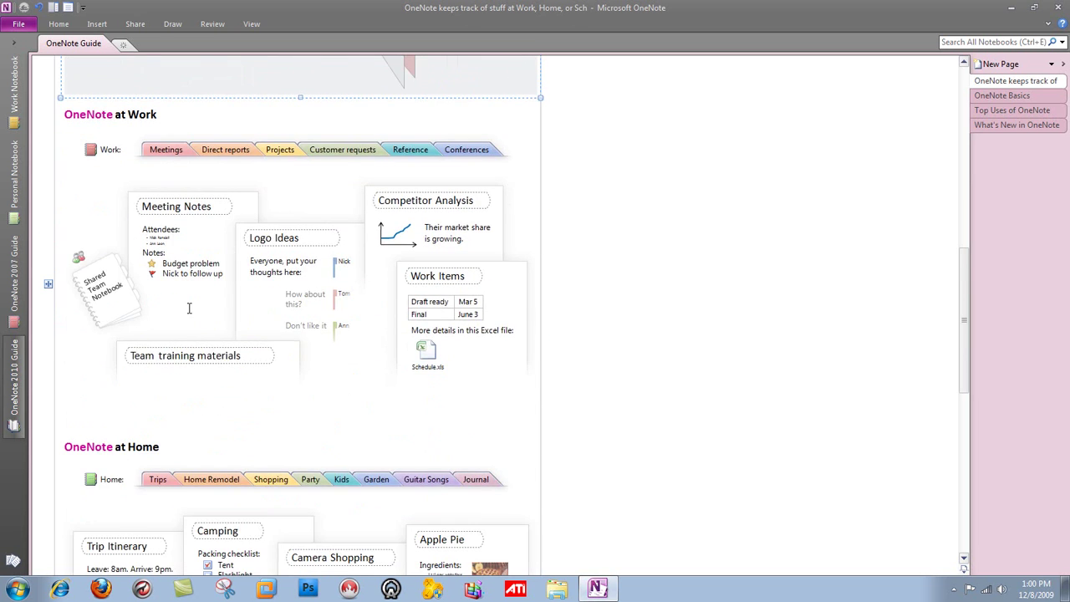
pyautogui.scroll(5, 189, 308)
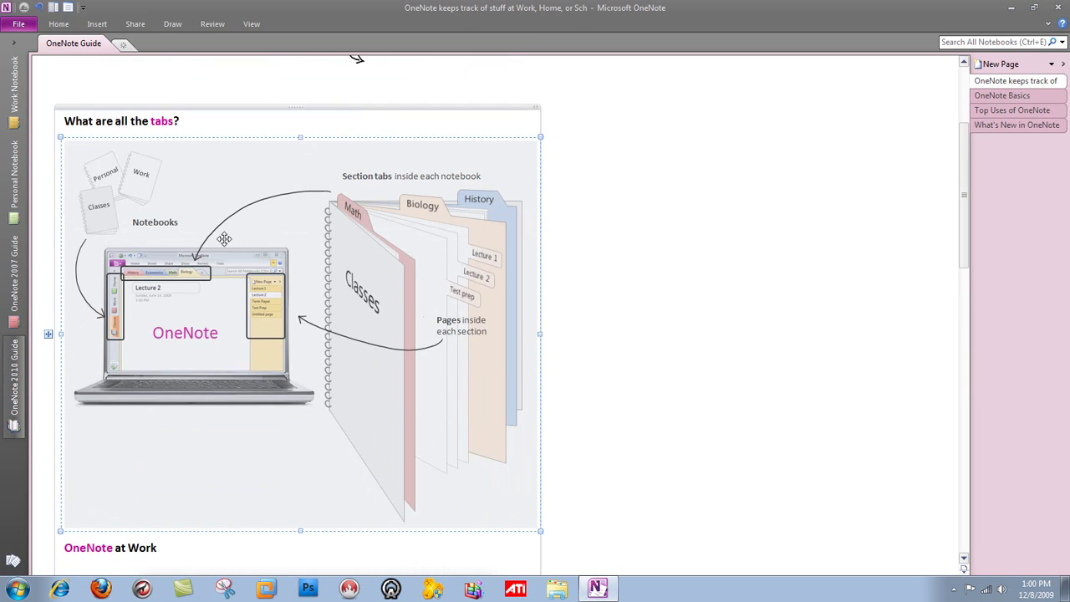
pyautogui.scroll(2, 181, 86)
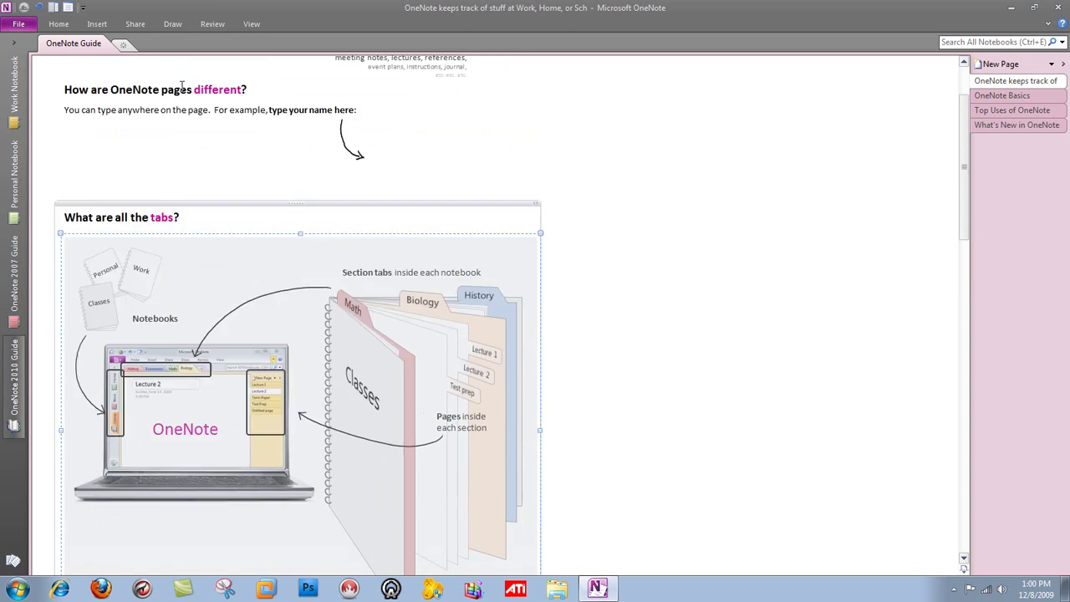
pyautogui.scroll(2, 181, 86)
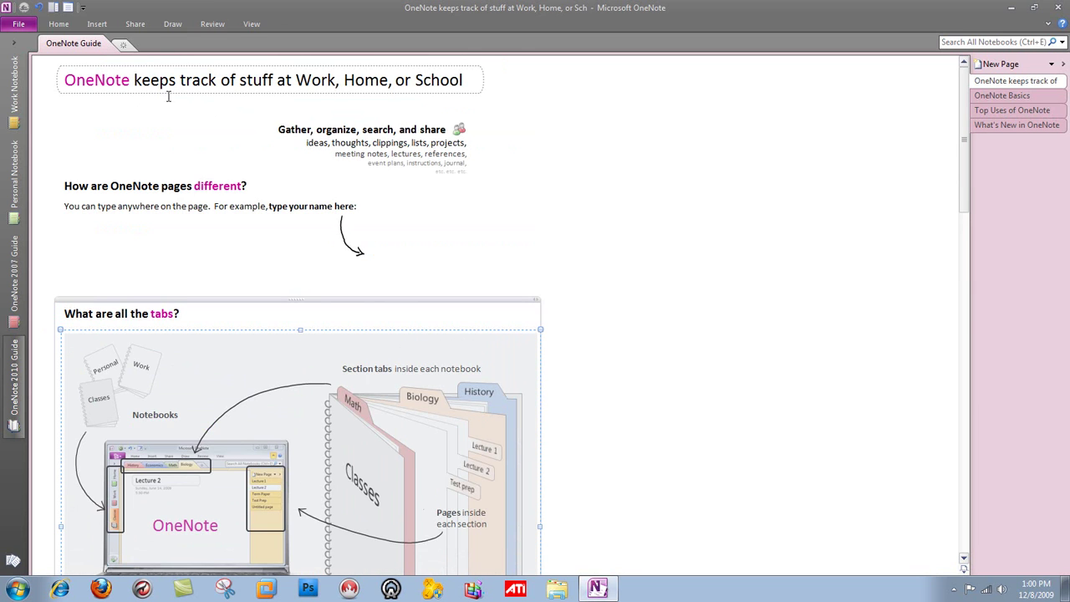
# Create a new section and rename it 'Computer', leaving its untitled page blank
pyautogui.click(124, 46)
pyautogui.click(134, 71)
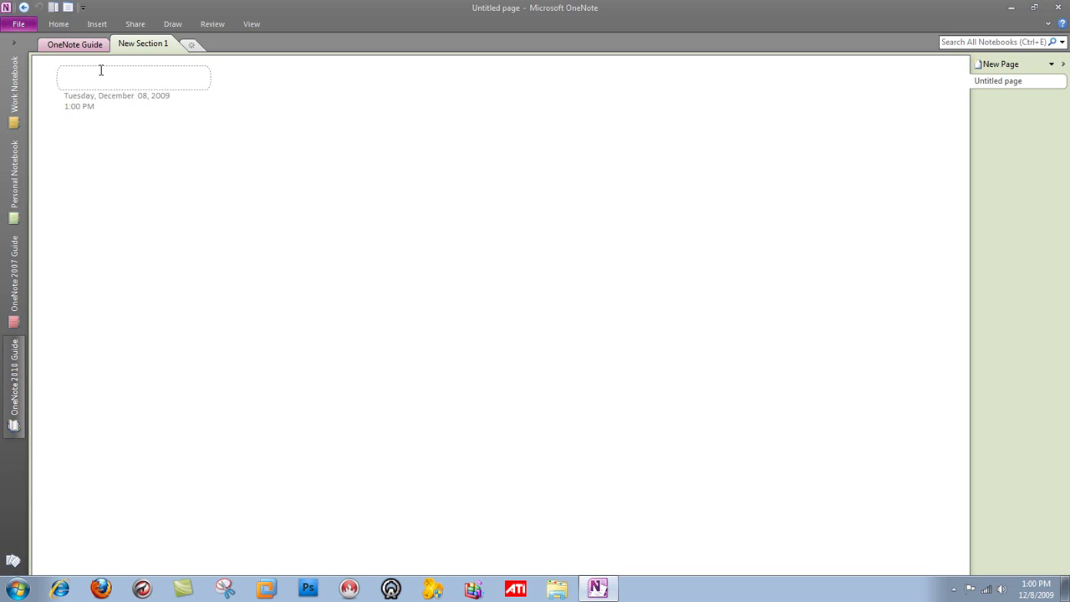
pyautogui.rightClick(143, 46)
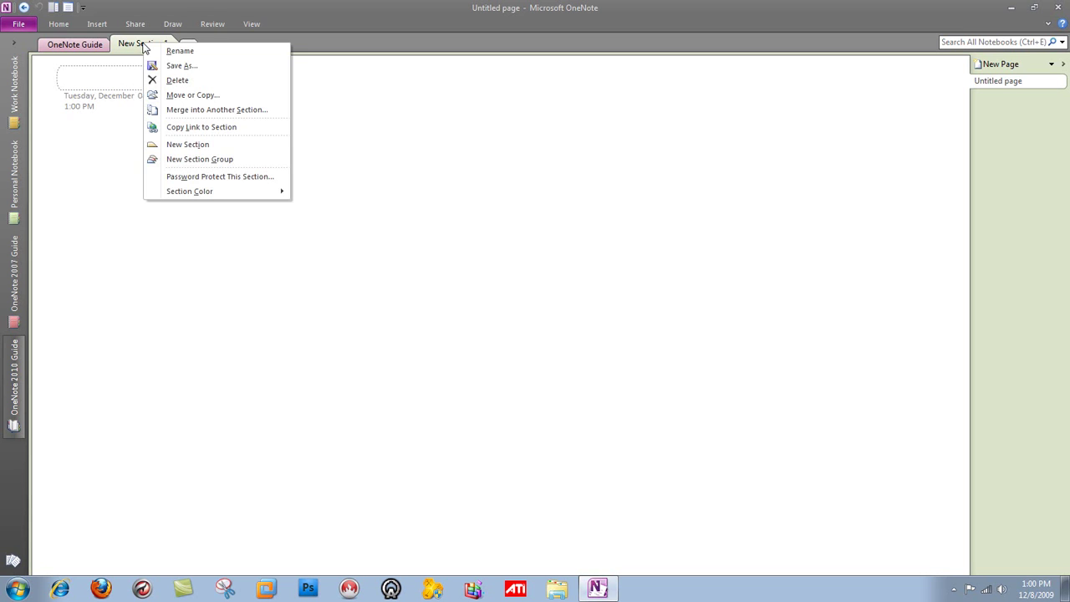
pyautogui.click(179, 51)
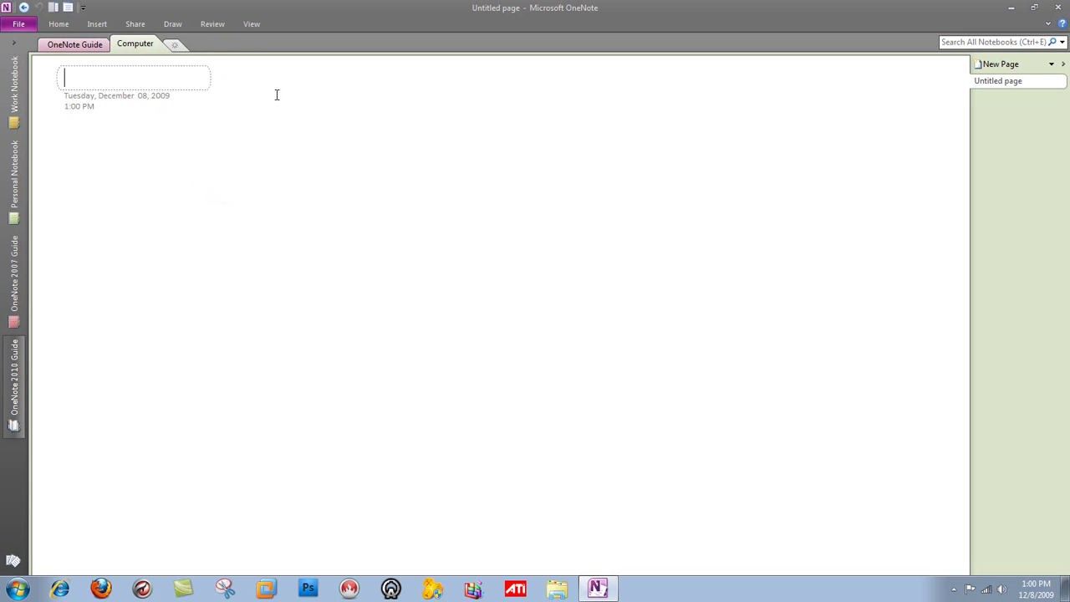
pyautogui.click(127, 97)
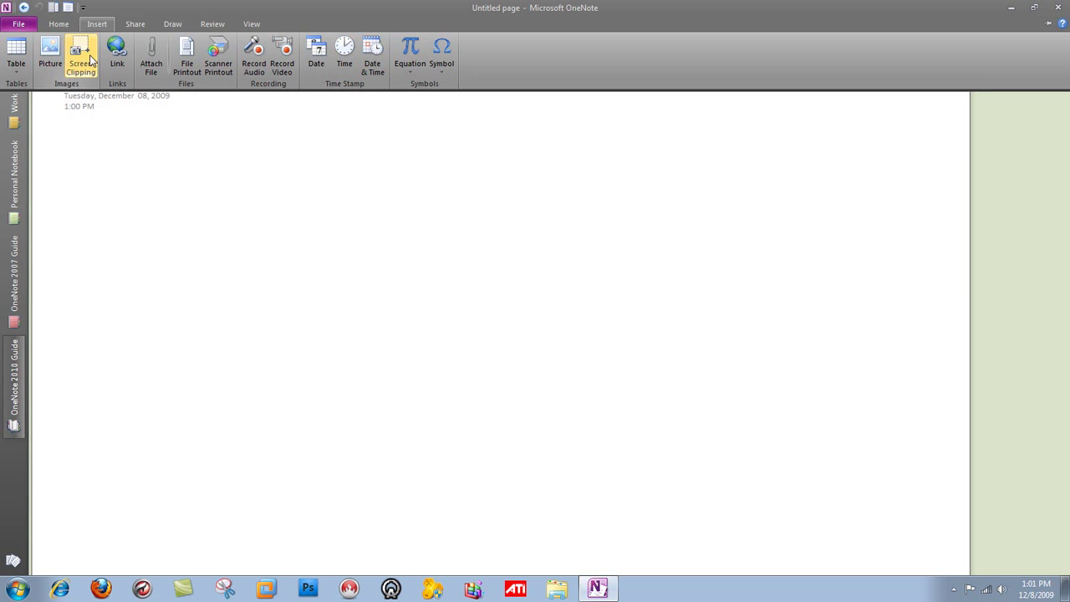
# Draw a trial green highlighter stroke on the Computer page, then erase it
pyautogui.click(134, 23)
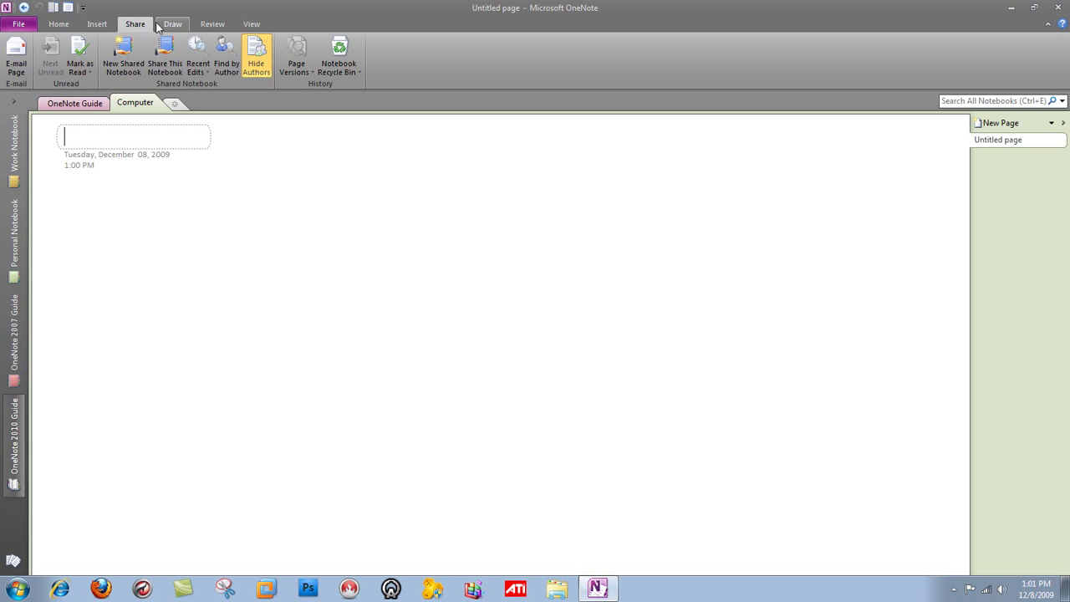
pyautogui.click(171, 24)
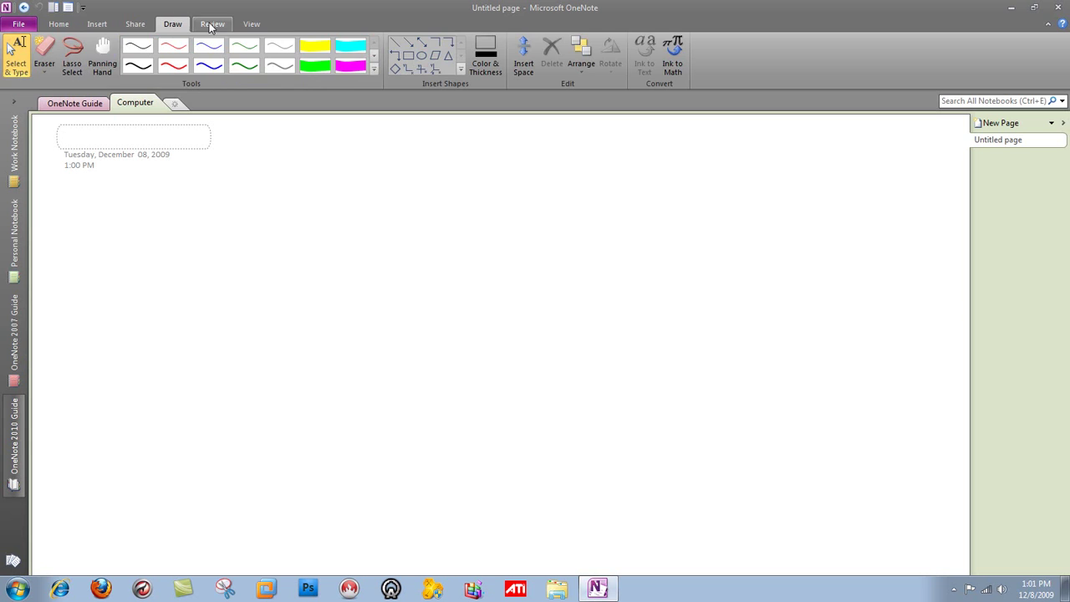
pyautogui.click(324, 73)
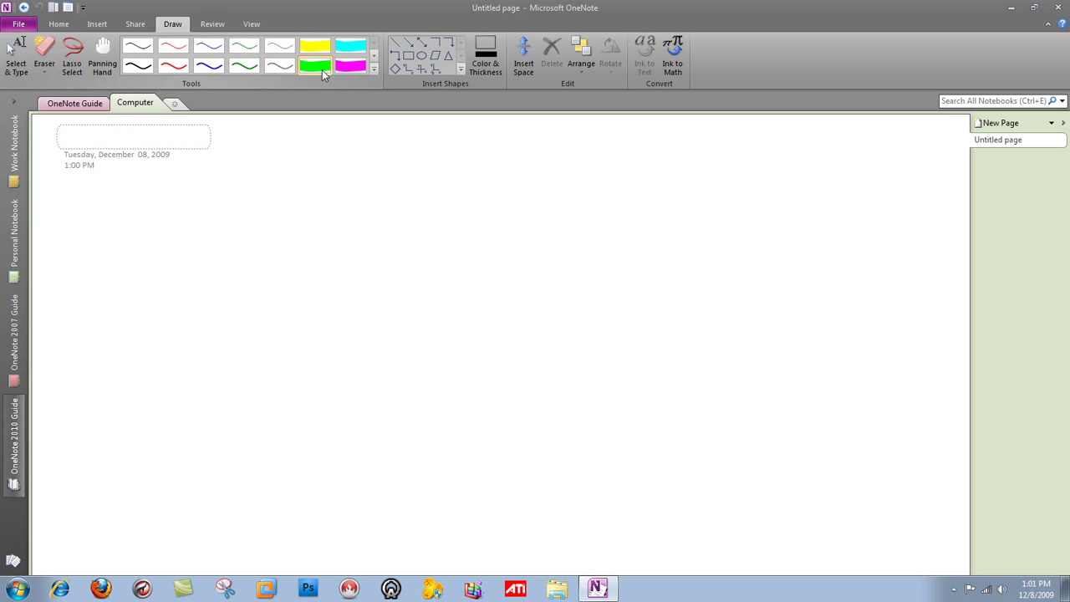
pyautogui.moveTo(194, 166)
pyautogui.mouseDown()
pyautogui.moveTo(384, 281)
pyautogui.moveTo(296, 387)
pyautogui.moveTo(191, 360)
pyautogui.mouseUp()
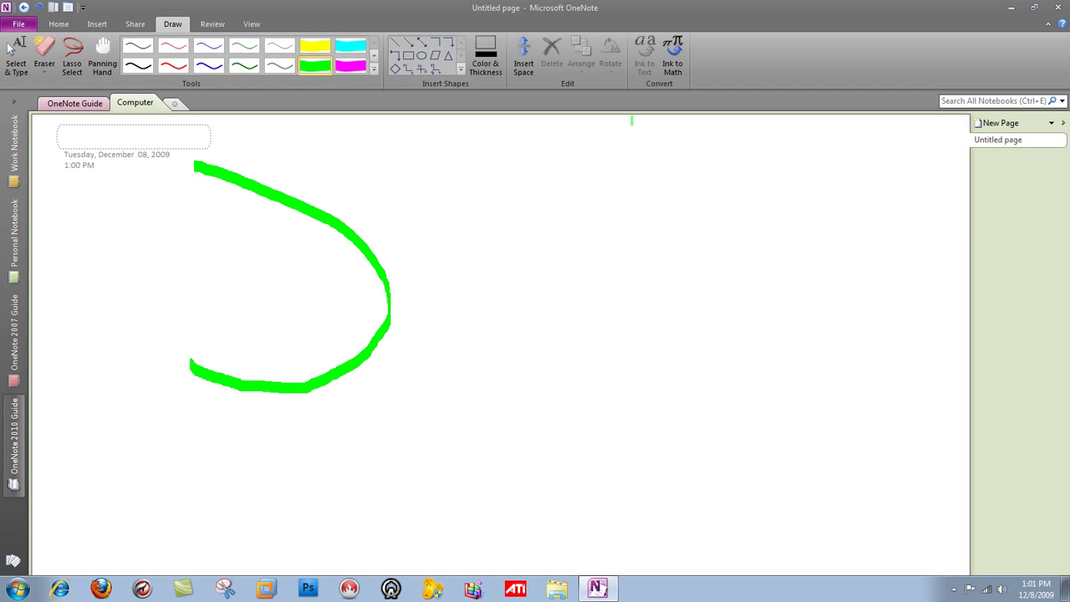
pyautogui.click(84, 73)
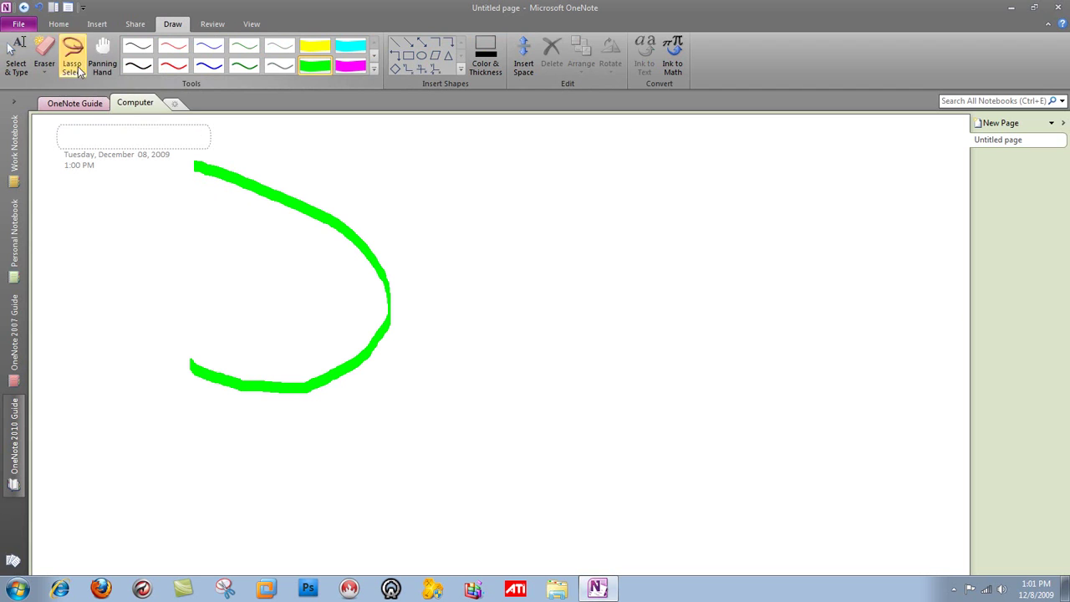
pyautogui.click(47, 59)
pyautogui.click(333, 219)
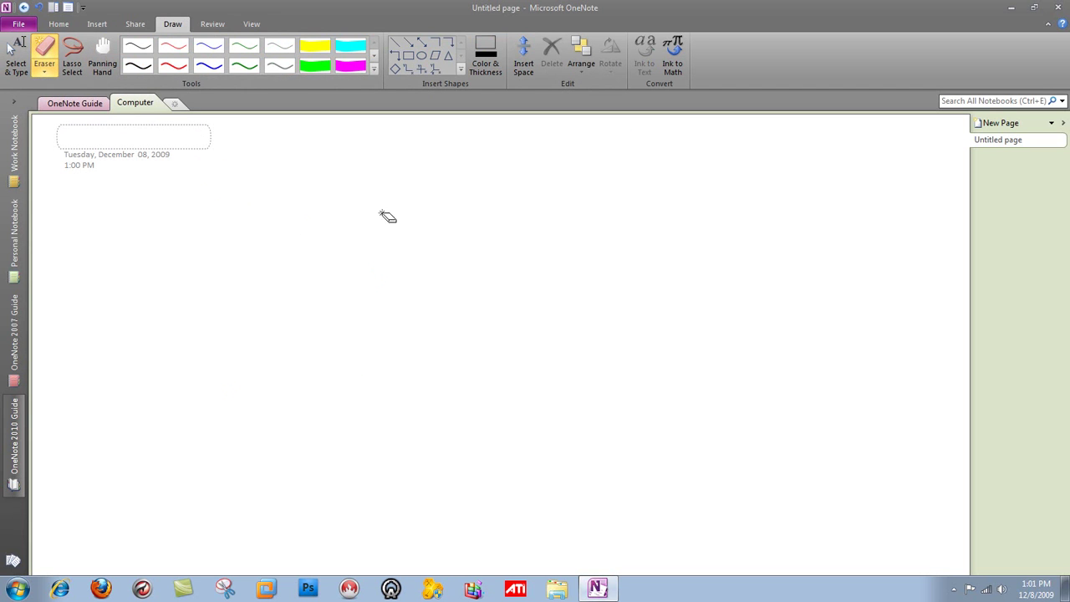
# Draw a looping thin blue pen arrow and label its start 'Here'
pyautogui.click(209, 65)
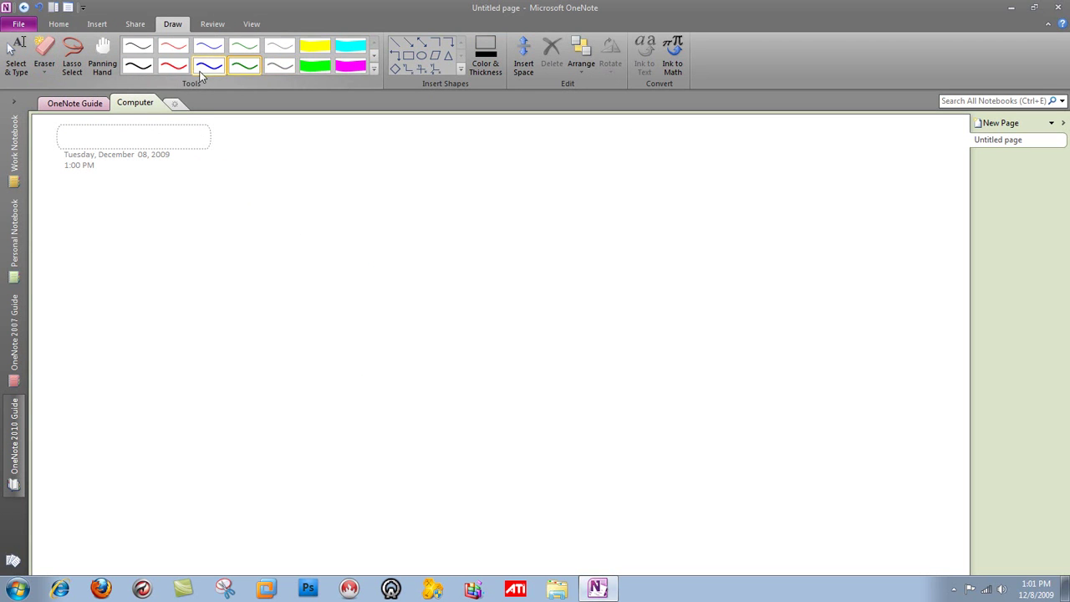
pyautogui.moveTo(266, 185)
pyautogui.mouseDown()
pyautogui.moveTo(187, 256)
pyautogui.moveTo(256, 346)
pyautogui.moveTo(396, 354)
pyautogui.moveTo(339, 352)
pyautogui.moveTo(425, 301)
pyautogui.moveTo(411, 249)
pyautogui.moveTo(443, 257)
pyautogui.moveTo(407, 278)
pyautogui.mouseUp()
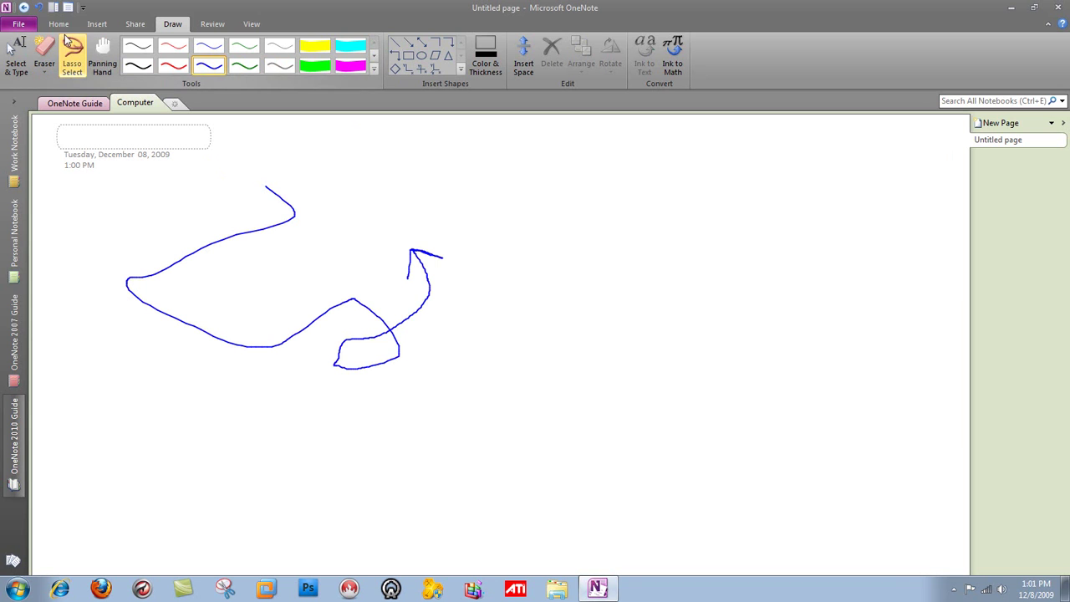
pyautogui.click(19, 52)
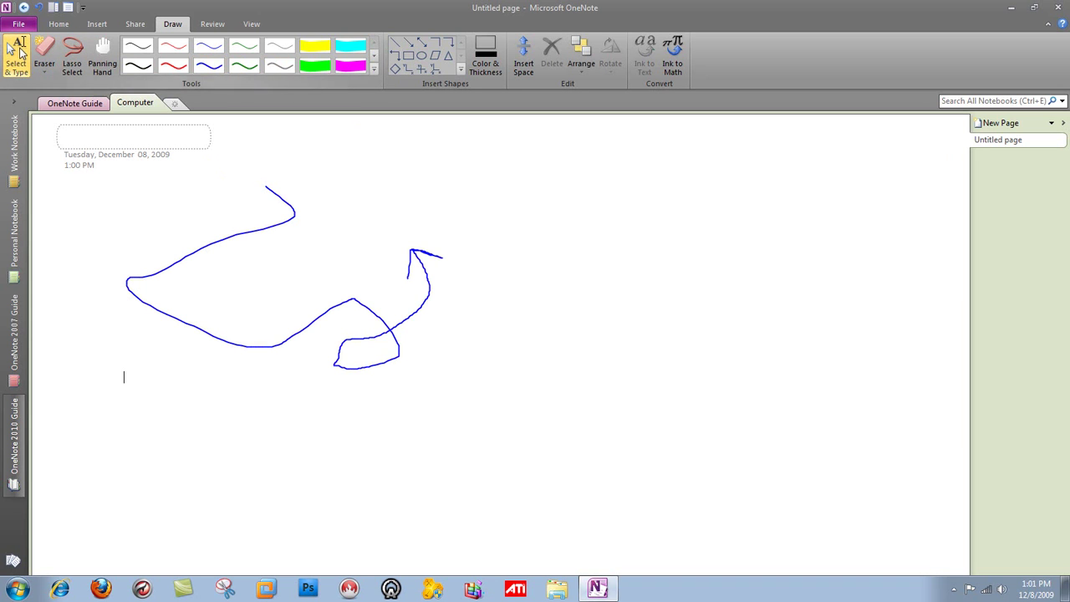
pyautogui.click(147, 179)
pyautogui.write('Here')
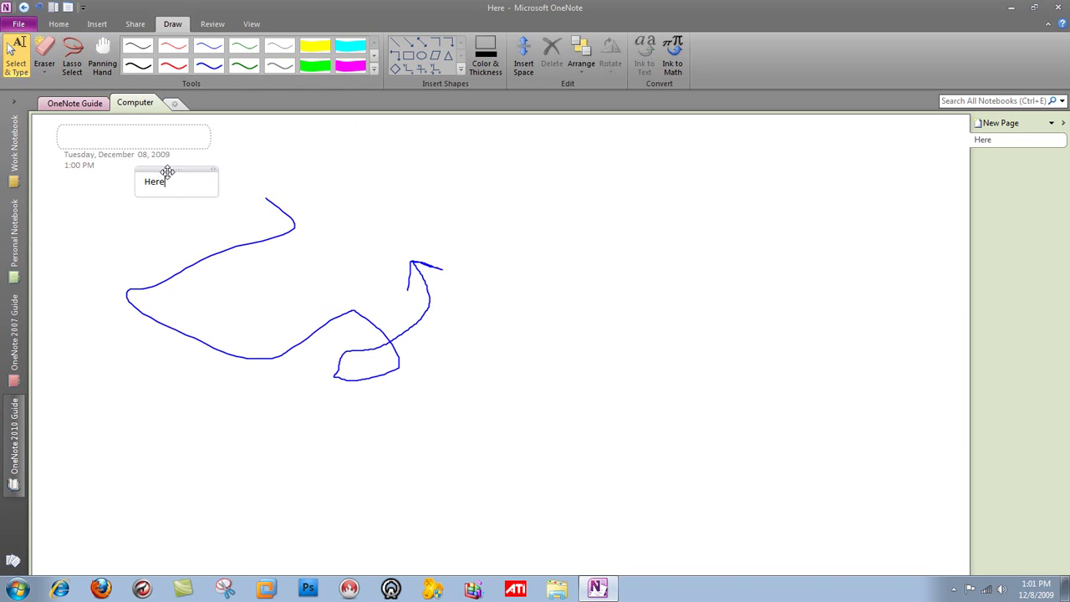
pyautogui.moveTo(167, 171); pyautogui.dragTo(244, 183)
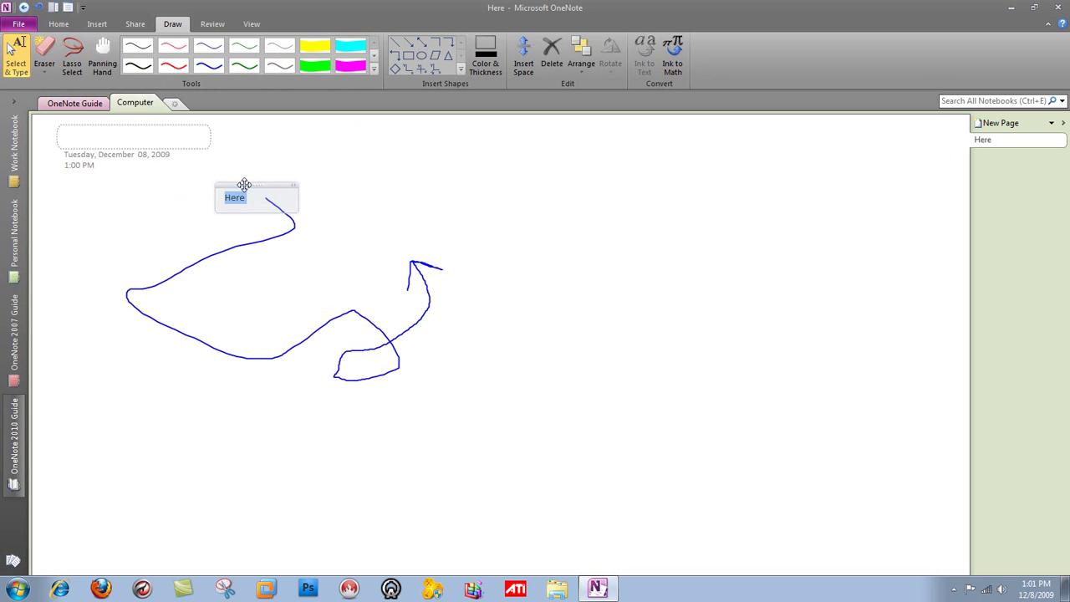
# Add the label 'Right here' beside the arrowhead
pyautogui.click(354, 225)
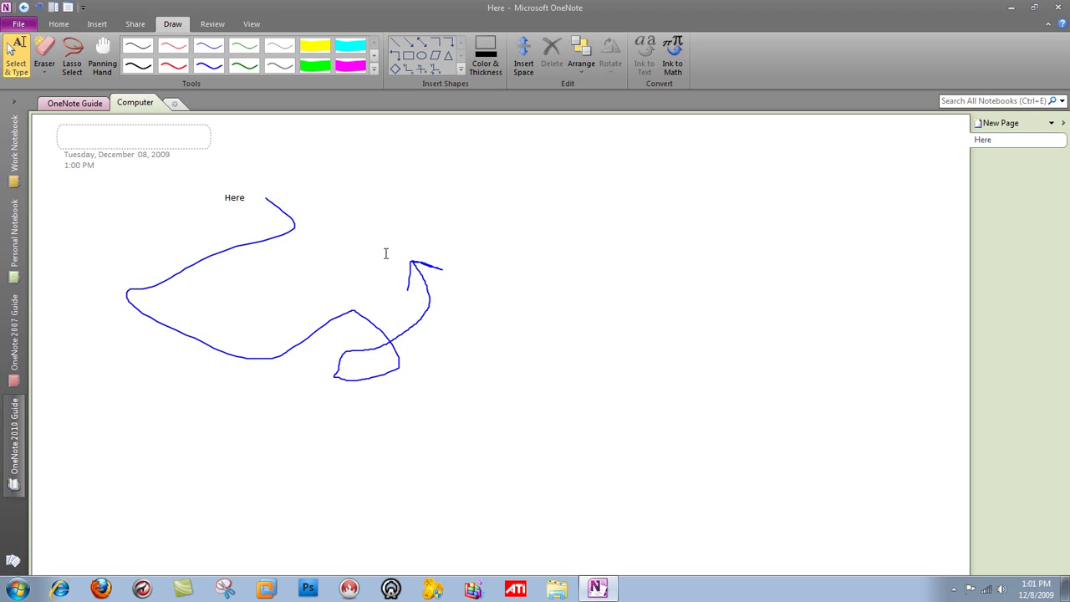
pyautogui.write('Right')
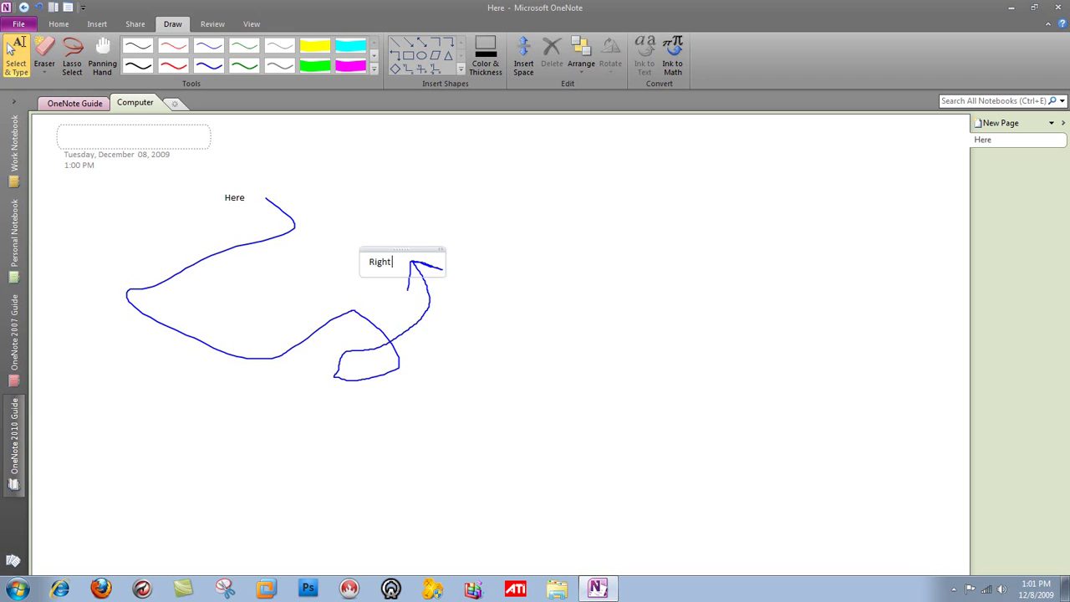
pyautogui.write(' here')
pyautogui.moveTo(420, 249); pyautogui.dragTo(402, 250)
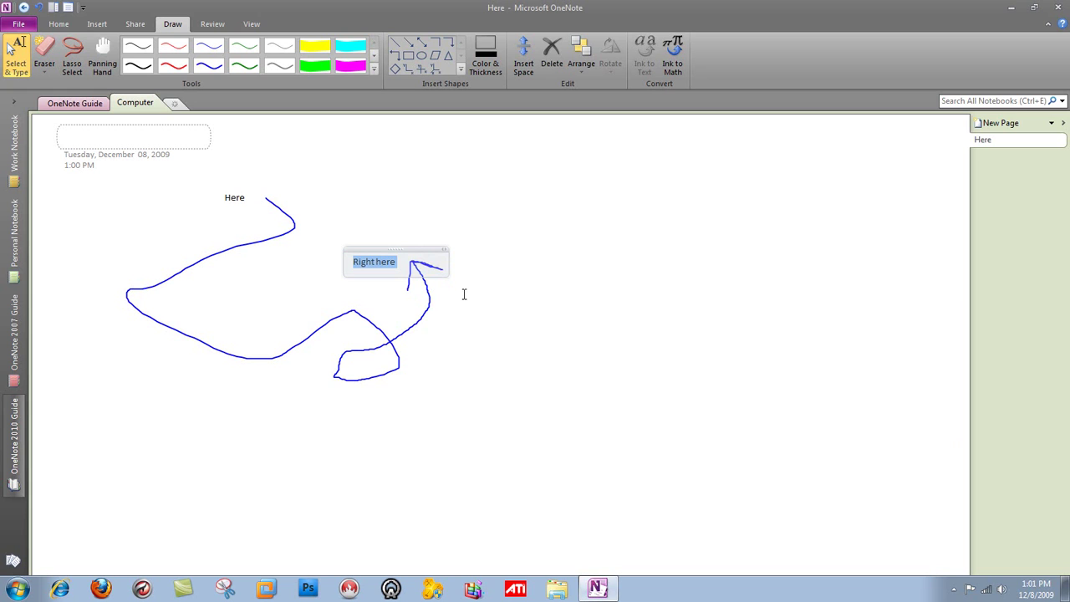
pyautogui.click(460, 290)
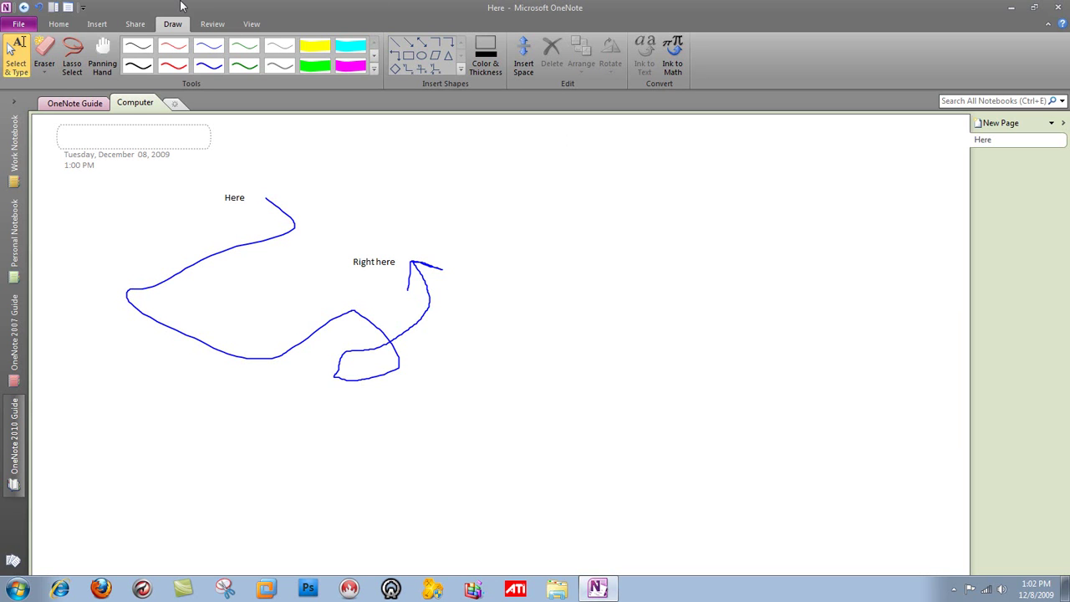
# Insert a screen clipping of the ATI taskbar logo, retrying after one cancelled attempt
pyautogui.click(97, 24)
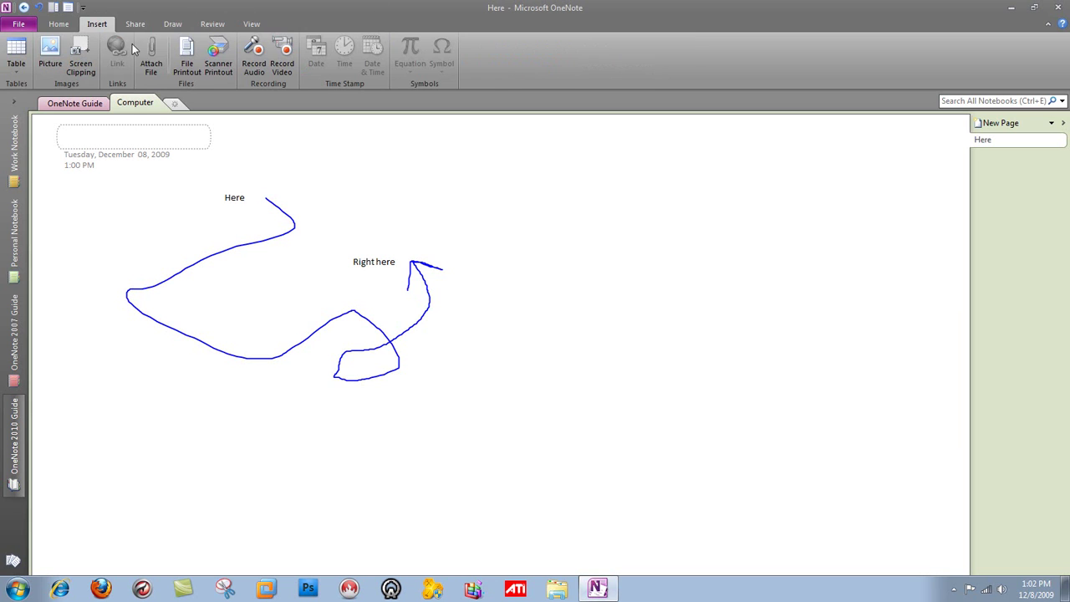
pyautogui.click(88, 65)
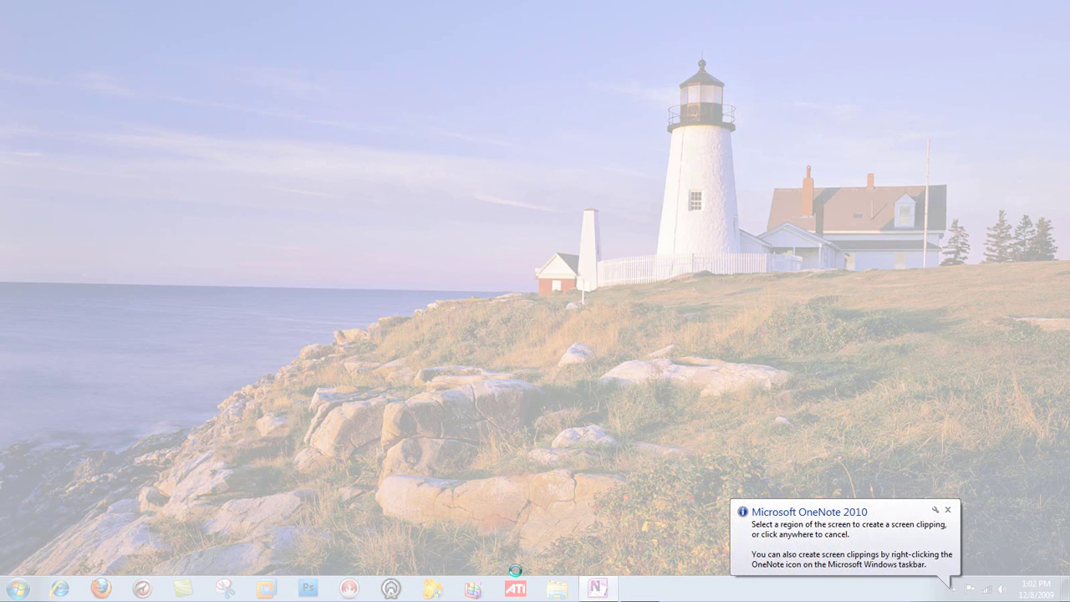
pyautogui.click(483, 568)
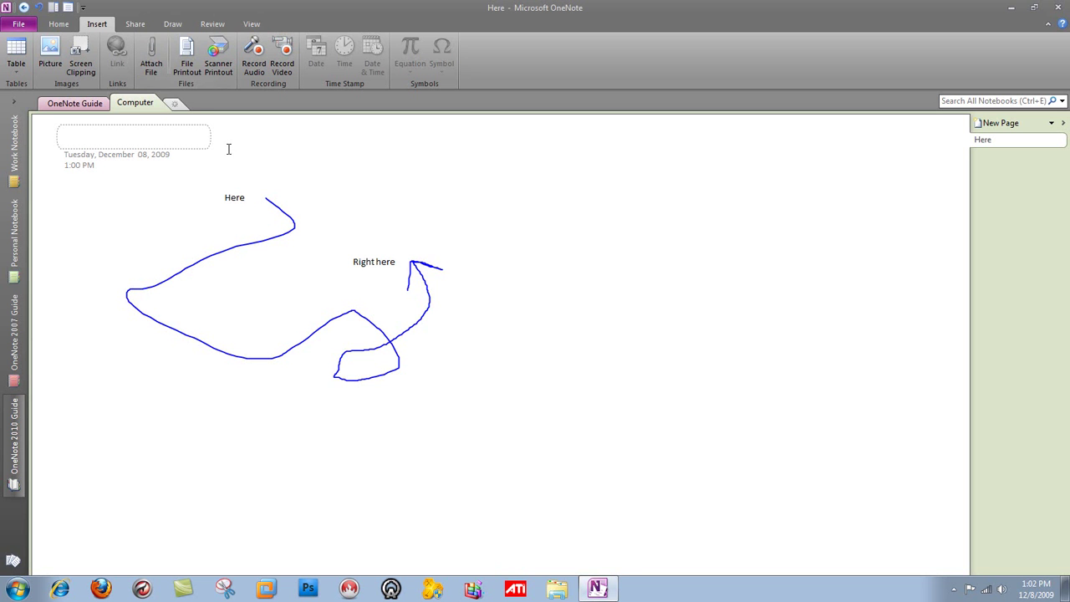
pyautogui.click(80, 59)
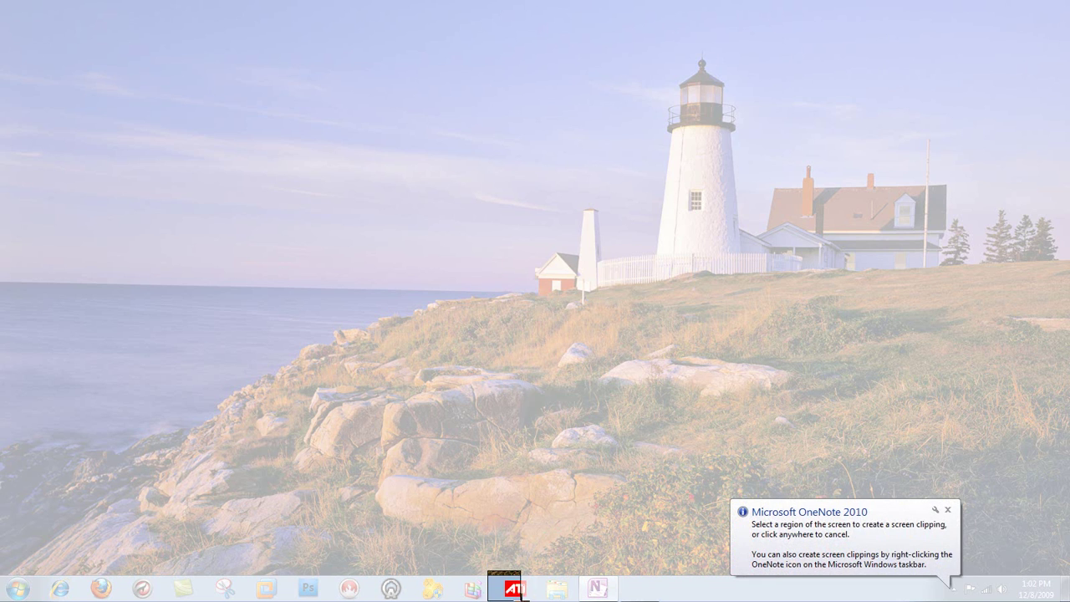
pyautogui.moveTo(550, 590); pyautogui.dragTo(545, 589)
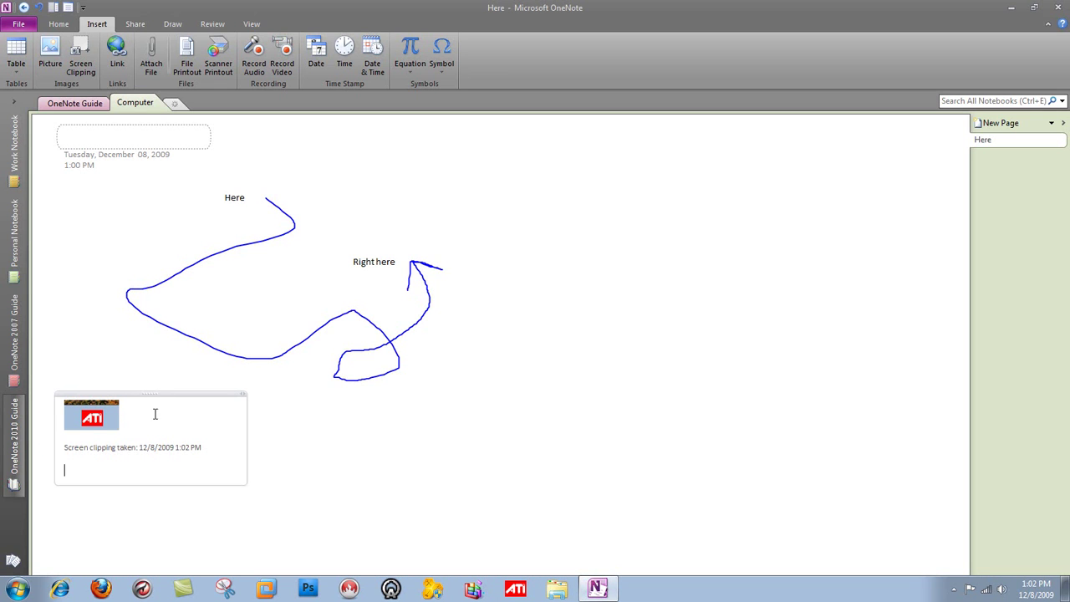
# Tidy the clipping's caption line and add an empty line below it
pyautogui.click(124, 408)
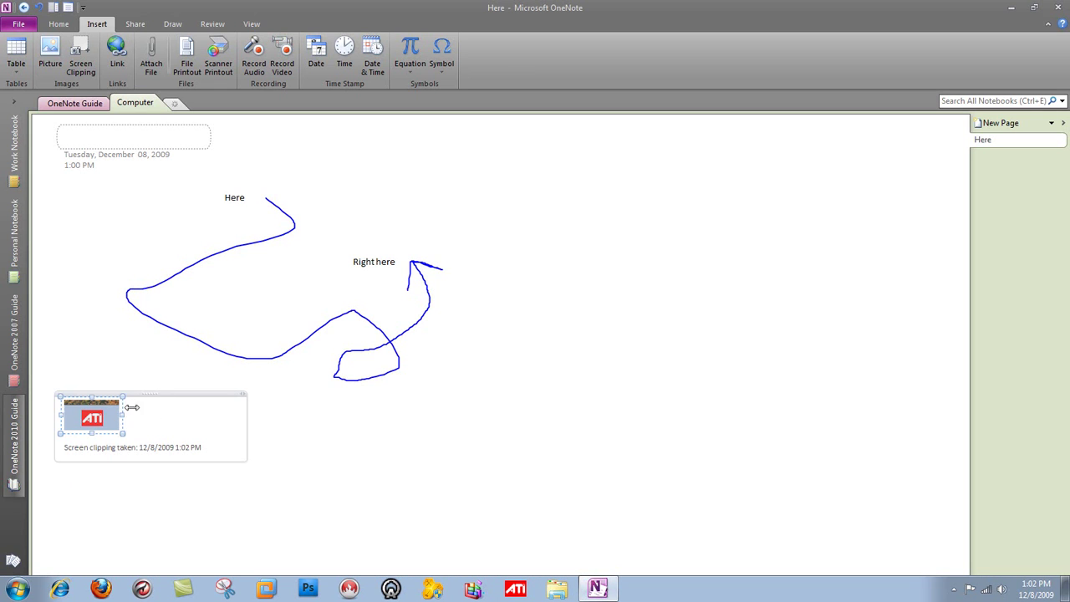
pyautogui.click(71, 446)
pyautogui.moveTo(65, 447); pyautogui.dragTo(226, 473)
pyautogui.click(76, 465)
pyautogui.press('Return')
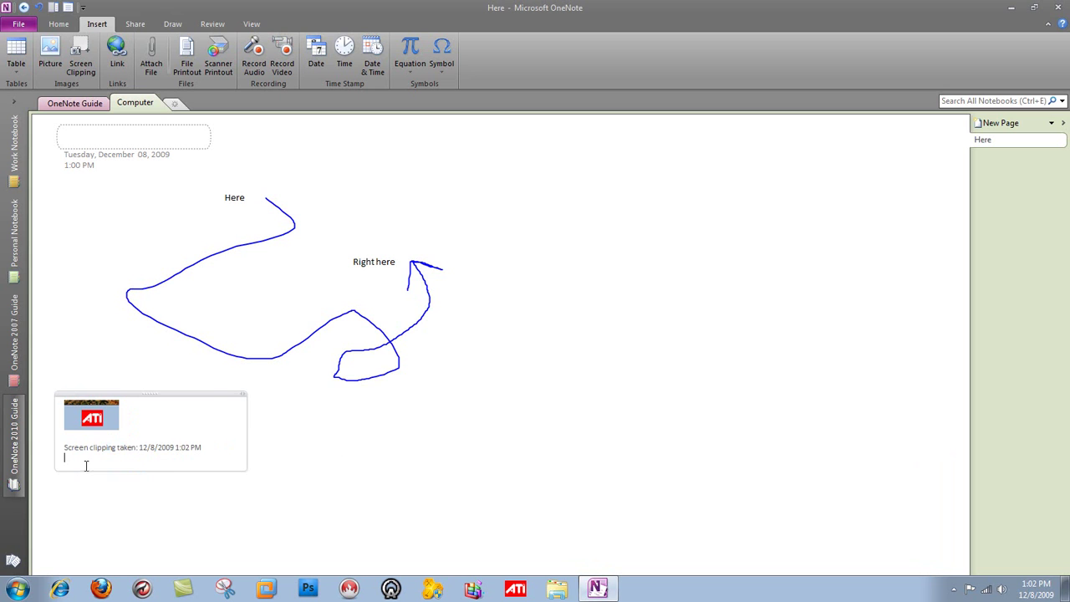
# Type the note 'I like ATI Catalyst Control Center' above the ATI clipping
pyautogui.click(102, 363)
pyautogui.write('I')
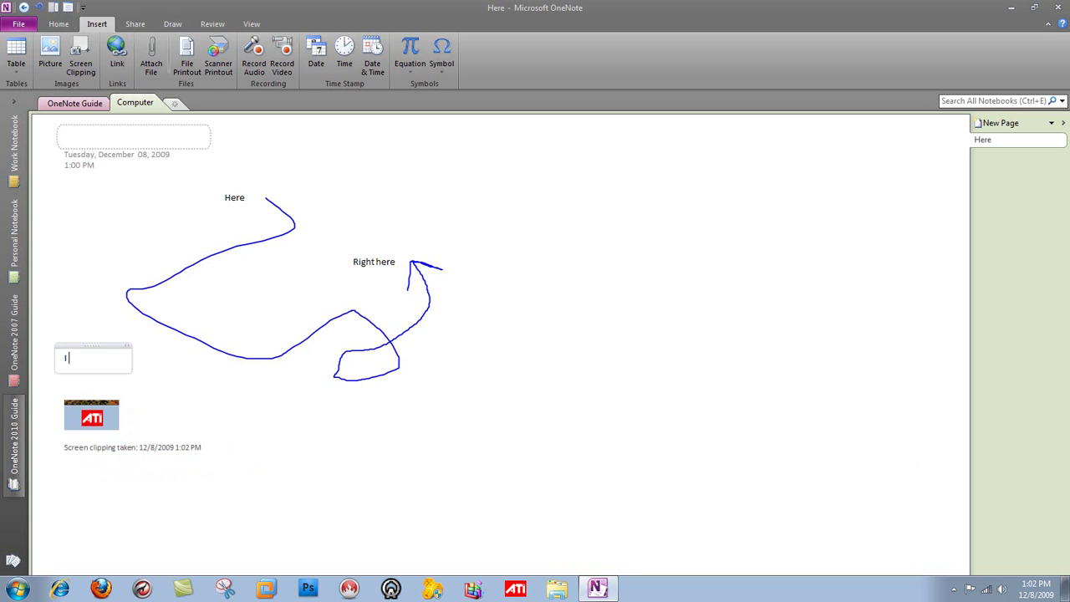
pyautogui.write(' like ATI Cat')
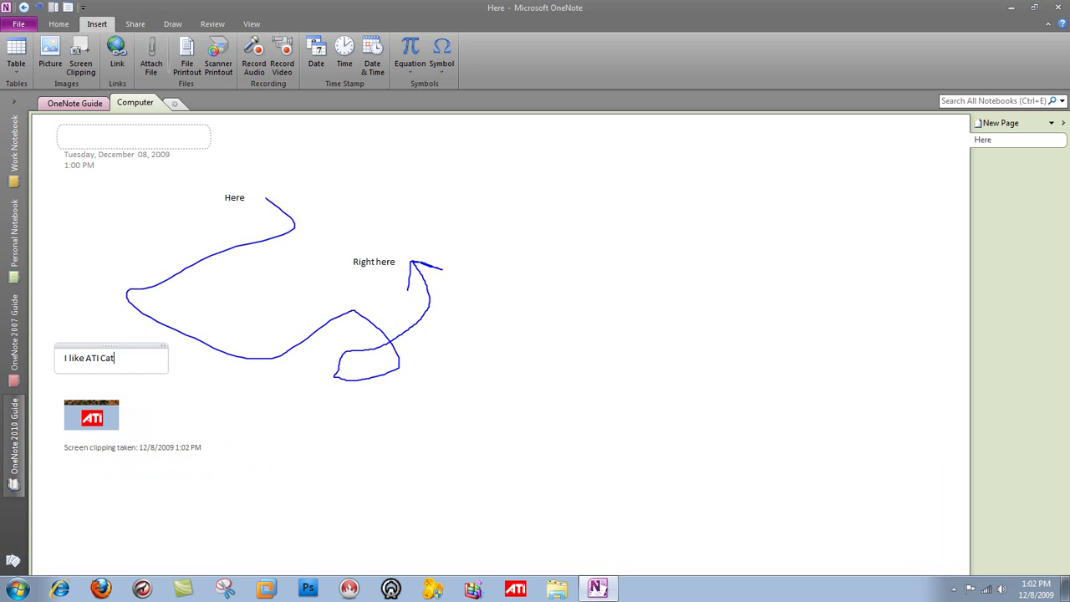
pyautogui.write('alyst Cont')
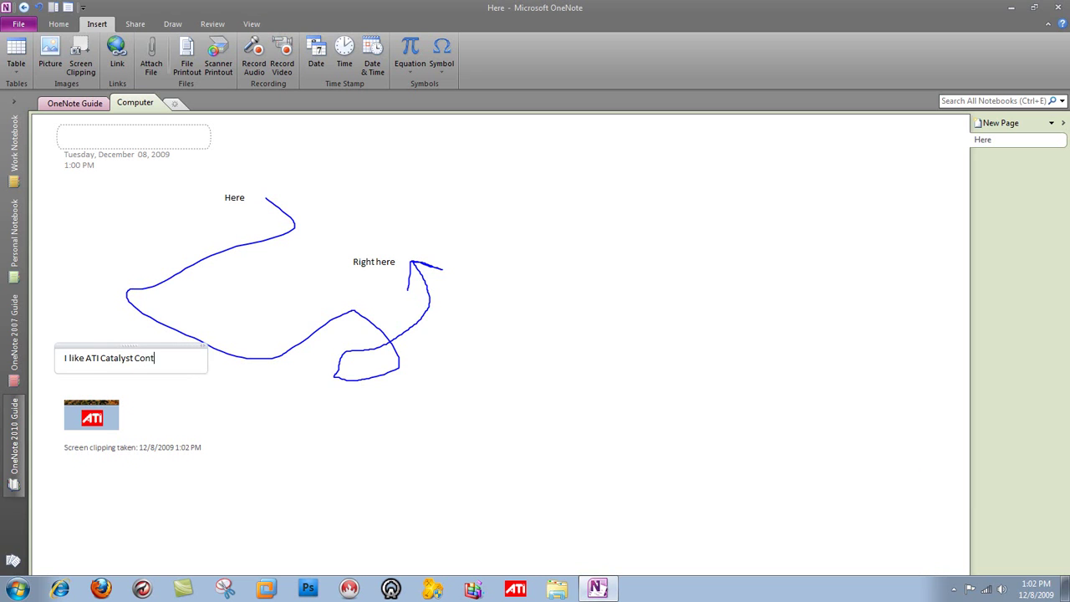
pyautogui.write('rol Center')
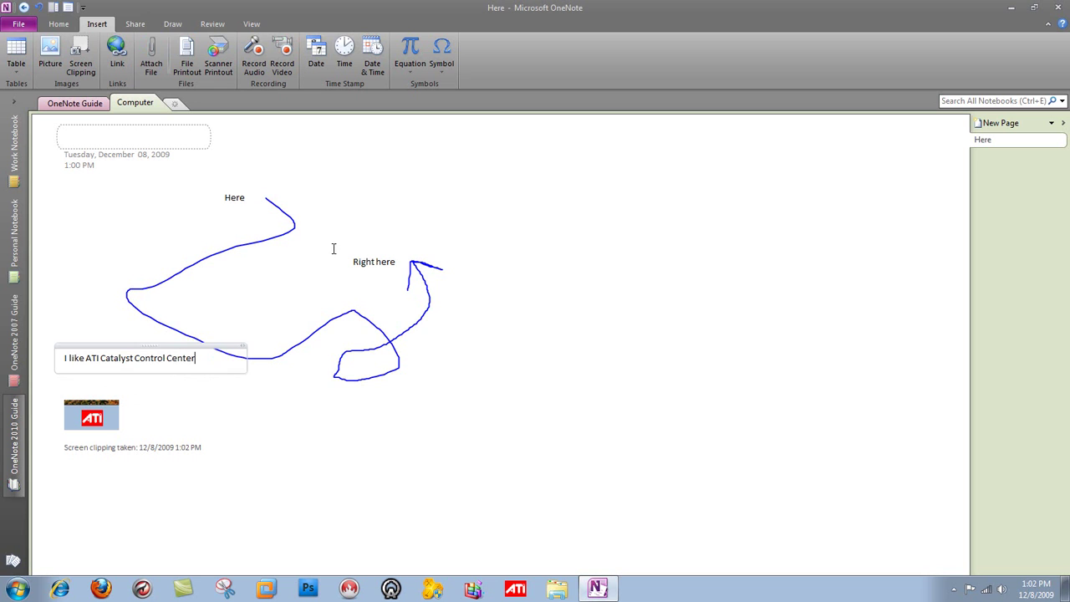
pyautogui.click(292, 418)
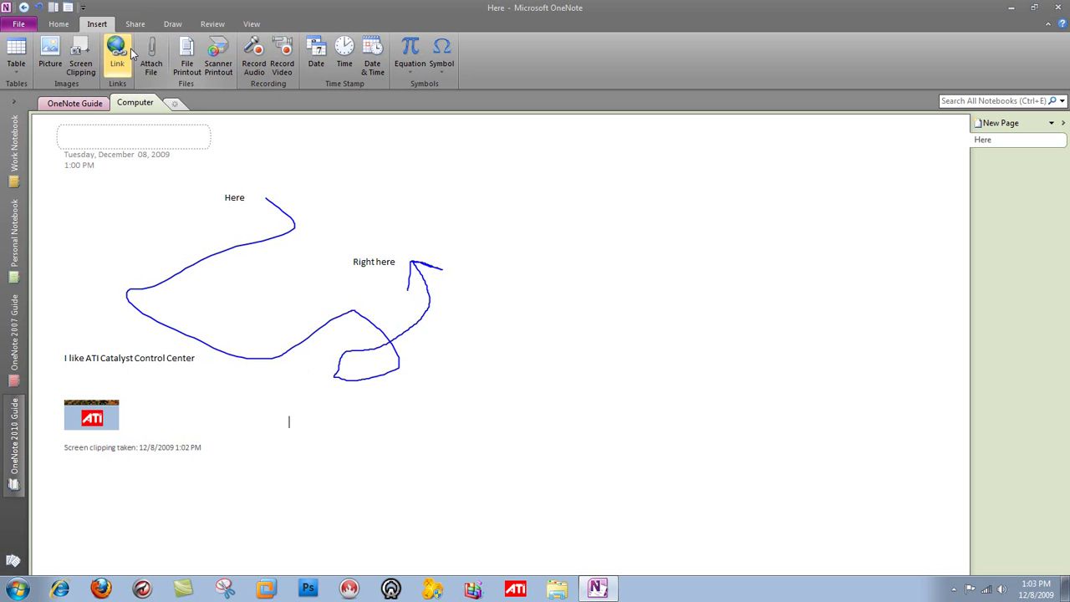
# Draw a thick pink highlighter curve from the ATI Catalyst note down to the clipping
pyautogui.click(173, 23)
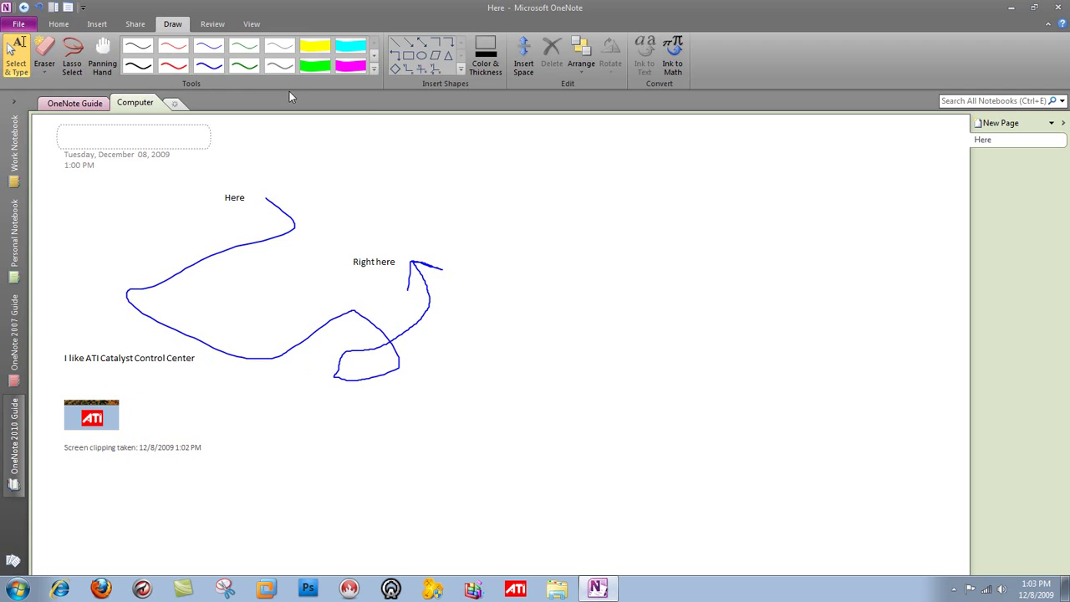
pyautogui.click(350, 66)
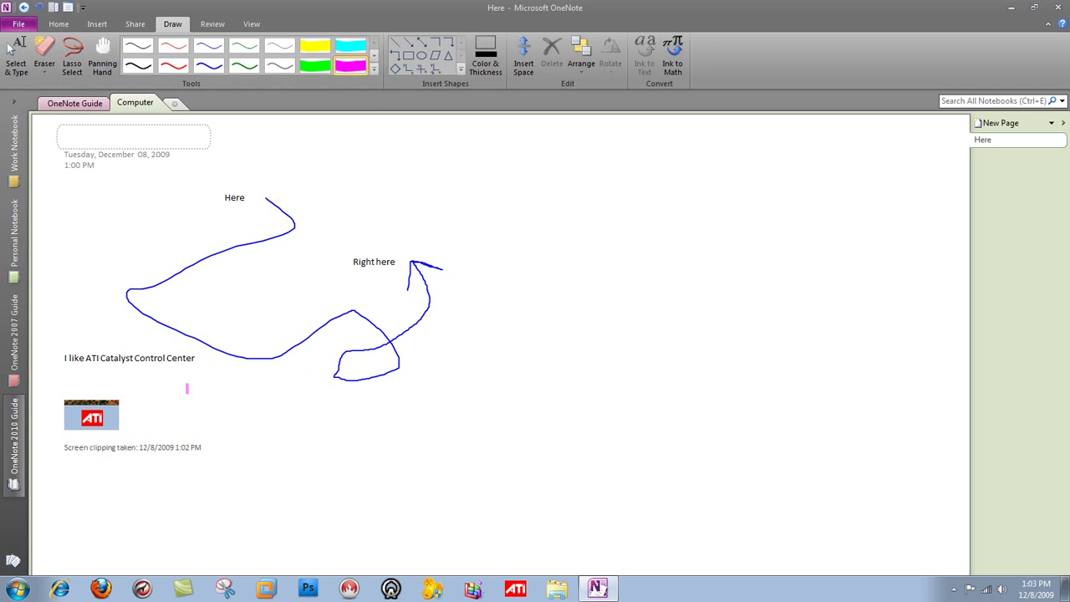
pyautogui.moveTo(198, 357)
pyautogui.mouseDown()
pyautogui.moveTo(223, 381)
pyautogui.moveTo(197, 407)
pyautogui.moveTo(132, 409)
pyautogui.mouseUp()
pyautogui.click(279, 65)
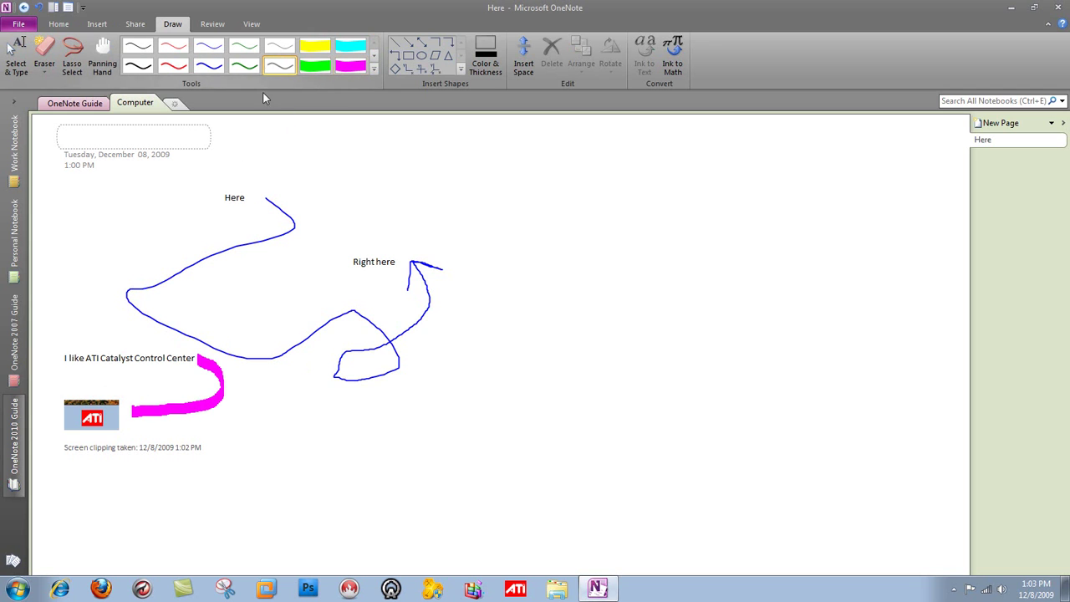
pyautogui.click(208, 66)
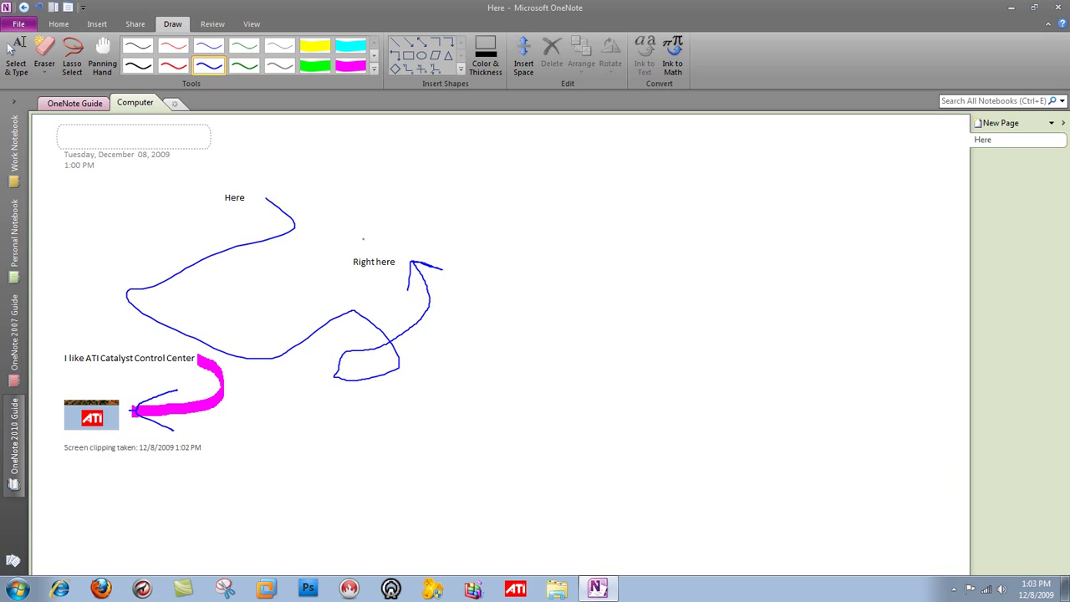
# Draw coordinate axes with a dashed diagonal to the right of the blue arrow
pyautogui.click(436, 70)
pyautogui.moveTo(545, 170)
pyautogui.mouseDown()
pyautogui.moveTo(566, 206)
pyautogui.moveTo(707, 290)
pyautogui.mouseUp()
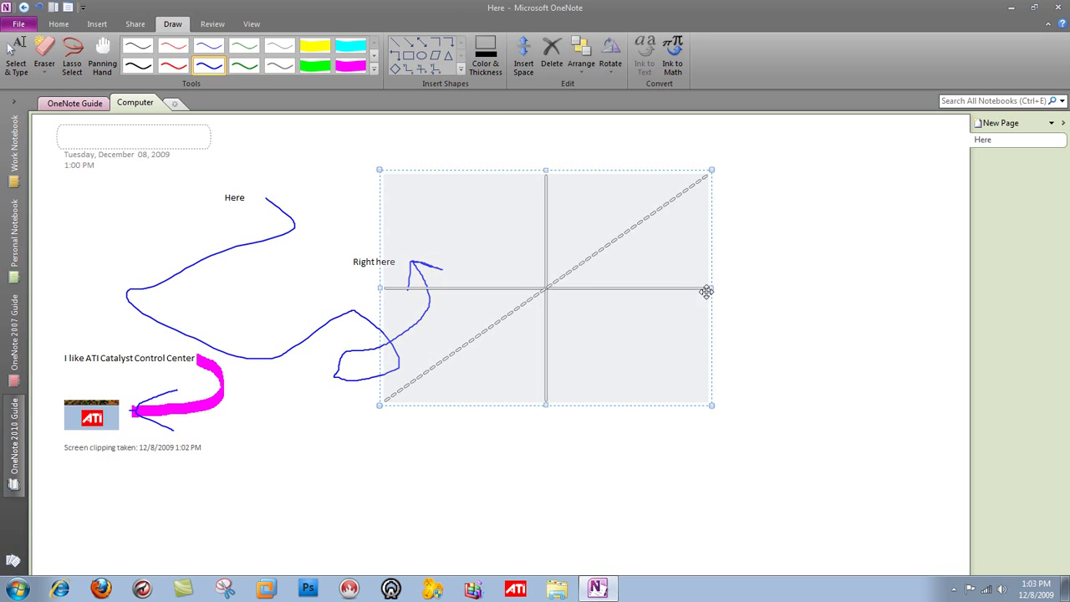
pyautogui.click(690, 469)
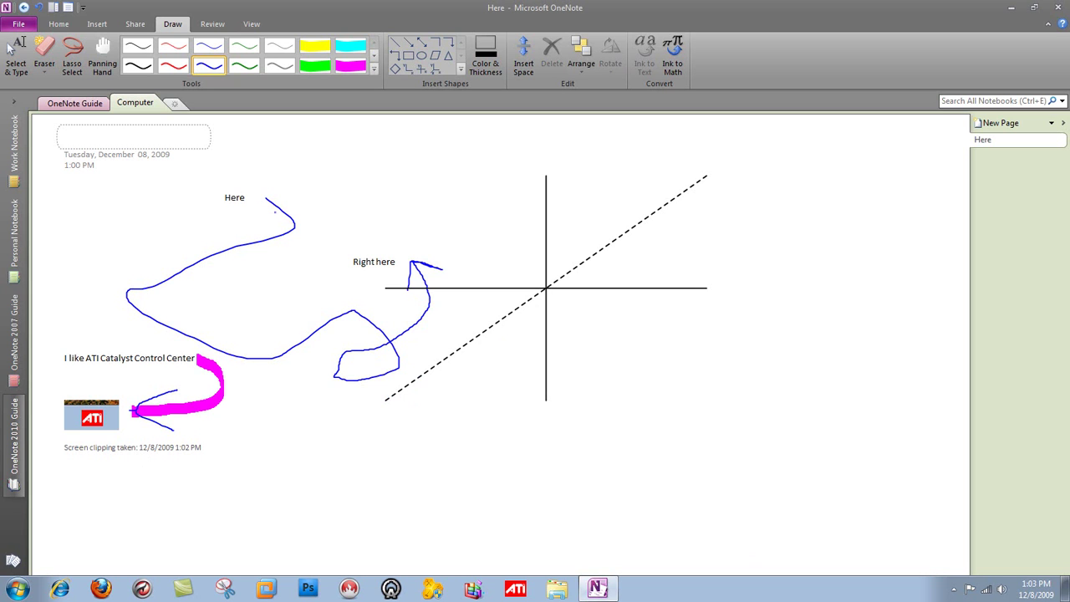
# Pan around the page with the Panning Hand to view further down
pyautogui.click(101, 57)
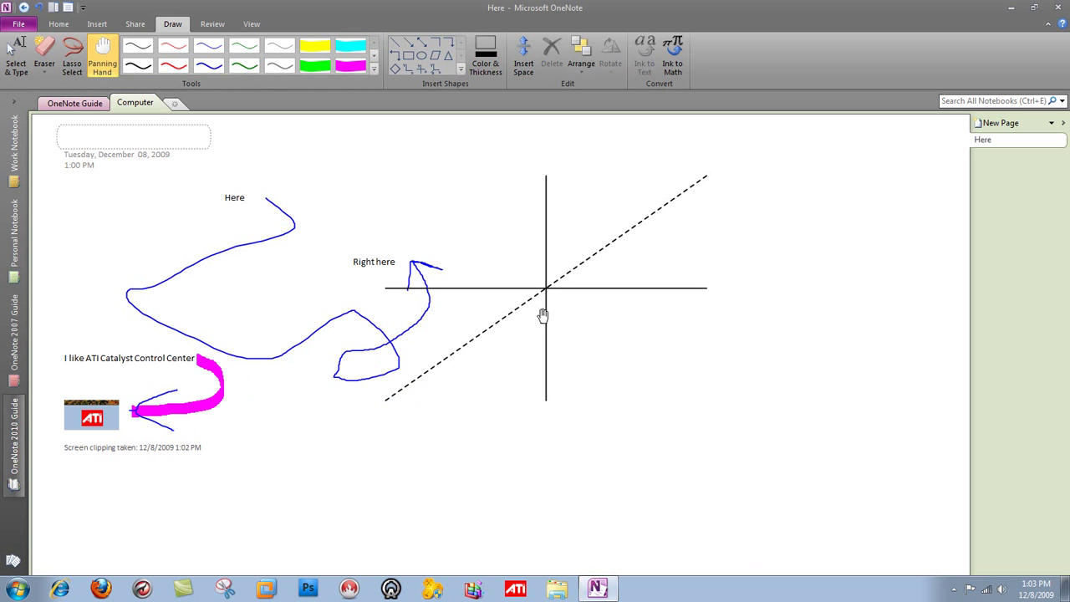
pyautogui.moveTo(141, 421); pyautogui.dragTo(110, 511)
pyautogui.moveTo(131, 424); pyautogui.dragTo(143, 234)
pyautogui.moveTo(223, 332); pyautogui.dragTo(314, 436)
pyautogui.click(72, 59)
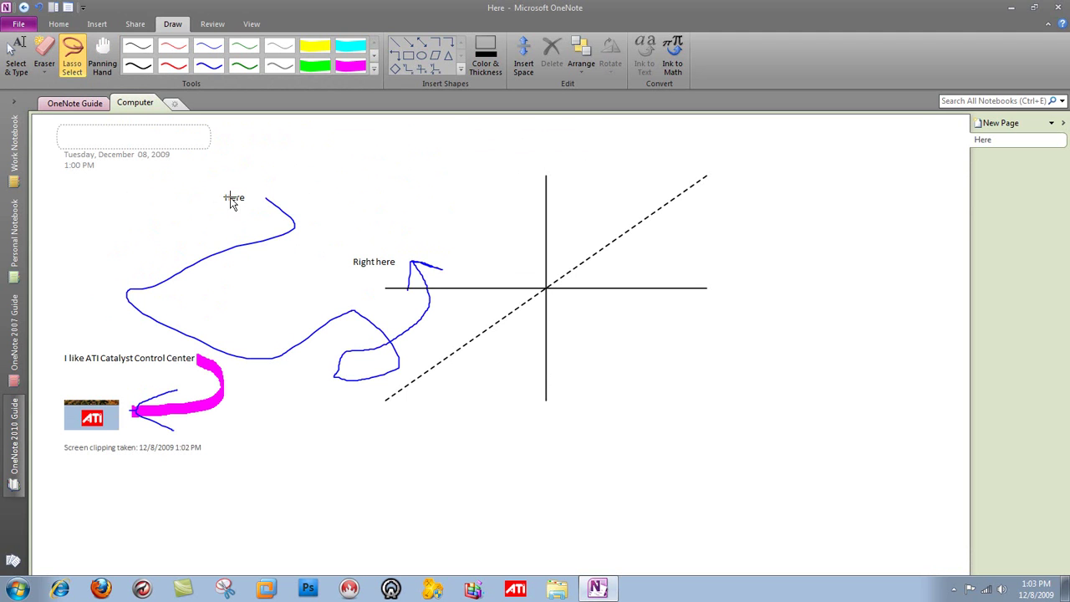
pyautogui.moveTo(214, 200)
pyautogui.mouseDown()
pyautogui.moveTo(263, 243)
pyautogui.moveTo(314, 316)
pyautogui.mouseUp()
pyautogui.moveTo(252, 197)
pyautogui.mouseDown()
pyautogui.moveTo(100, 287)
pyautogui.moveTo(289, 408)
pyautogui.mouseUp()
pyautogui.moveTo(291, 328)
pyautogui.mouseDown()
pyautogui.moveTo(303, 366)
pyautogui.moveTo(271, 410)
pyautogui.moveTo(212, 410)
pyautogui.moveTo(155, 327)
pyautogui.moveTo(138, 262)
pyautogui.moveTo(289, 266)
pyautogui.moveTo(363, 305)
pyautogui.moveTo(375, 306)
pyautogui.moveTo(410, 254)
pyautogui.moveTo(457, 283)
pyautogui.moveTo(442, 334)
pyautogui.moveTo(365, 394)
pyautogui.moveTo(303, 382)
pyautogui.moveTo(293, 335)
pyautogui.mouseUp()
pyautogui.moveTo(238, 220)
pyautogui.mouseDown()
pyautogui.moveTo(368, 315)
pyautogui.moveTo(397, 390)
pyautogui.moveTo(342, 432)
pyautogui.moveTo(234, 420)
pyautogui.mouseUp()
pyautogui.moveTo(44, 392)
pyautogui.mouseDown()
pyautogui.moveTo(143, 432)
pyautogui.moveTo(167, 460)
pyautogui.moveTo(118, 464)
pyautogui.moveTo(37, 414)
pyautogui.moveTo(40, 392)
pyautogui.mouseUp()
pyautogui.press('Escape')
pyautogui.click(590, 71)
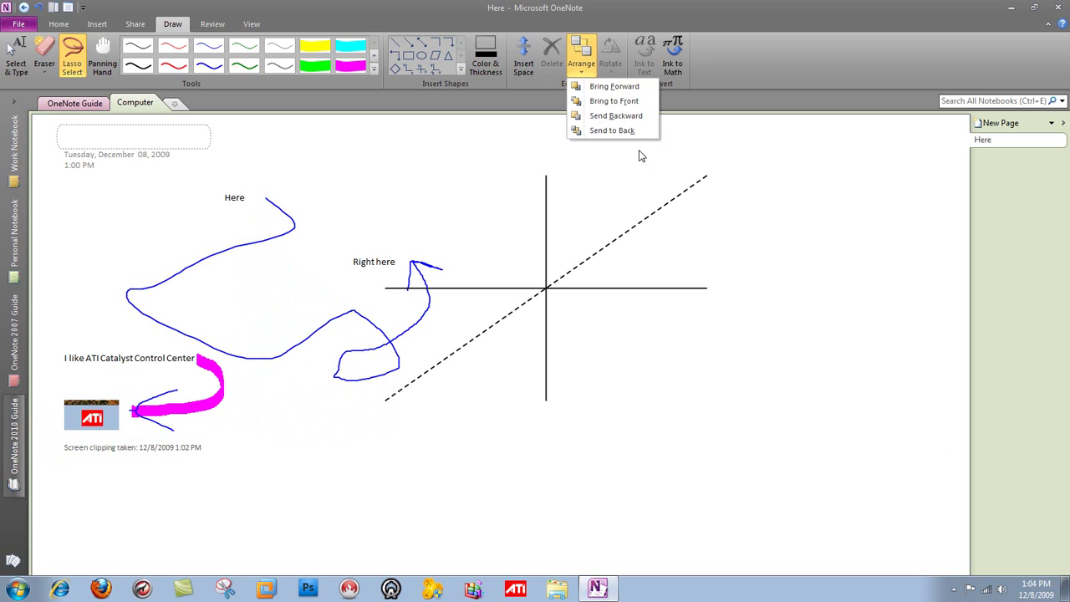
pyautogui.click(514, 228)
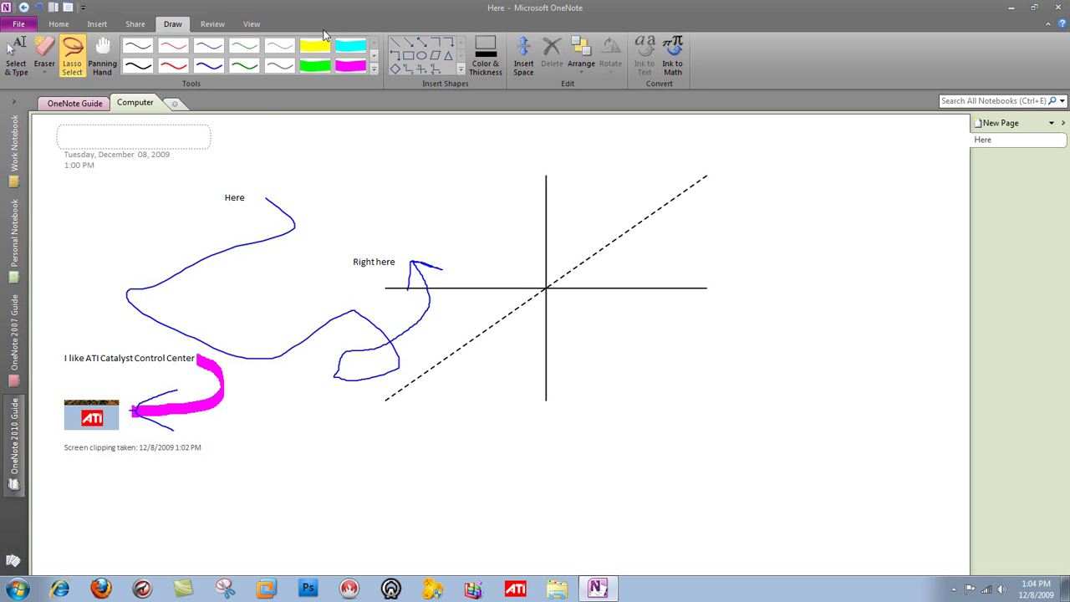
# Scribble three thick green highlighter strokes across the ATI clipping to cross it out
pyautogui.click(315, 65)
pyautogui.moveTo(86, 393)
pyautogui.mouseDown()
pyautogui.moveTo(131, 436)
pyautogui.moveTo(58, 444)
pyautogui.moveTo(179, 457)
pyautogui.mouseUp()
pyautogui.moveTo(122, 359); pyautogui.dragTo(48, 461)
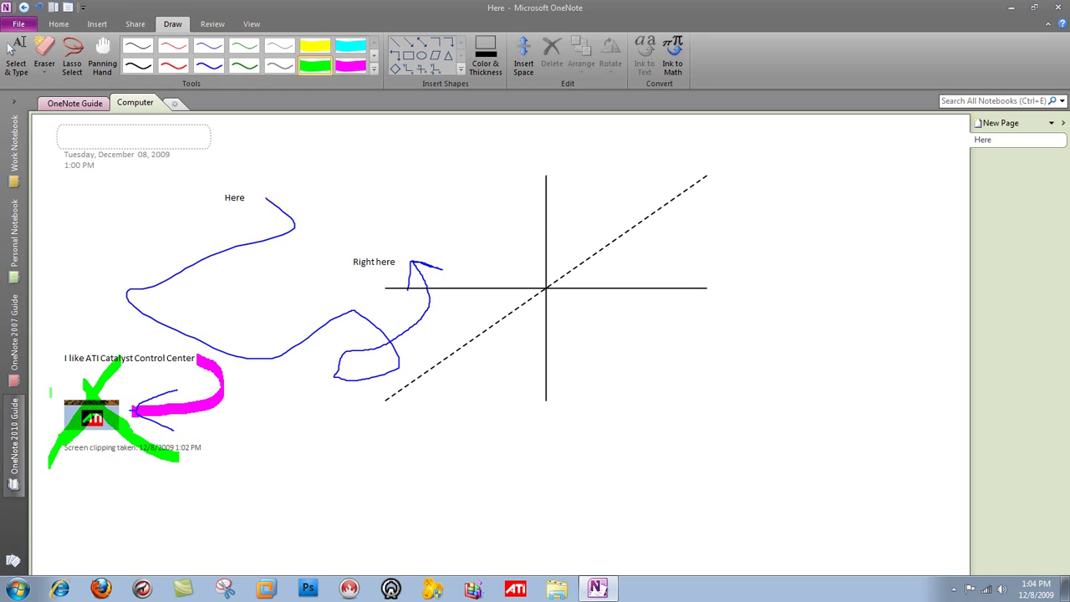
pyautogui.moveTo(63, 374); pyautogui.dragTo(267, 489)
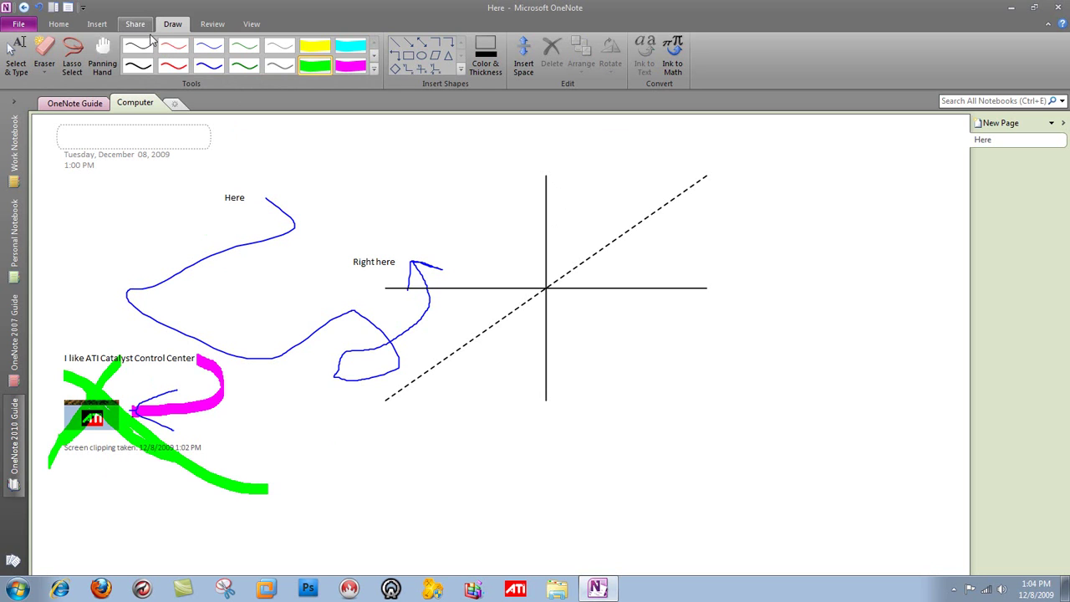
# Show and hide the hidden notification-area icons, then refocus the OneNote window
pyautogui.click(954, 588)
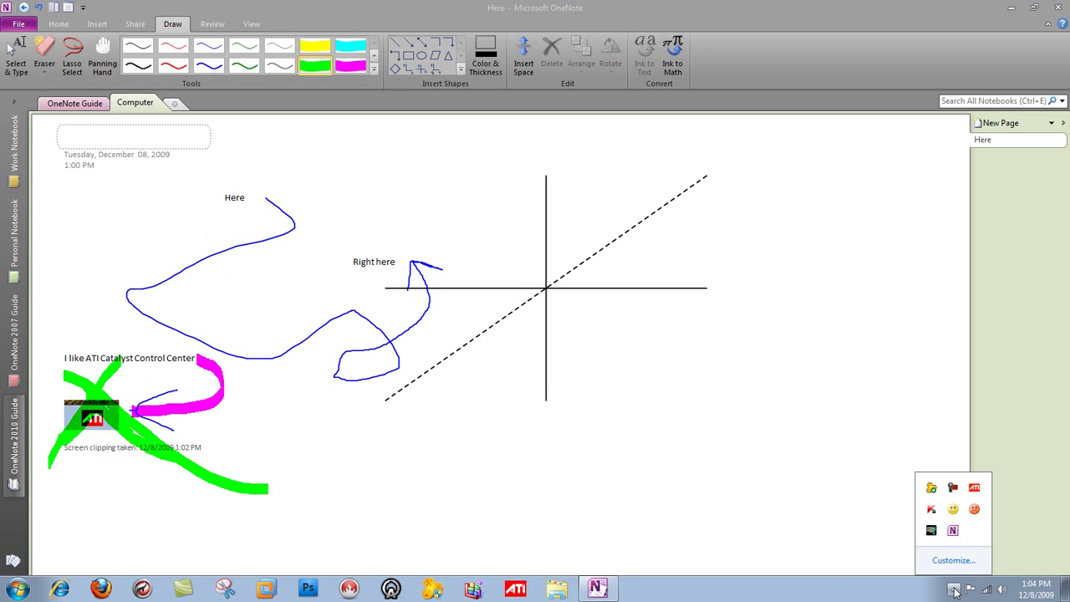
pyautogui.click(953, 589)
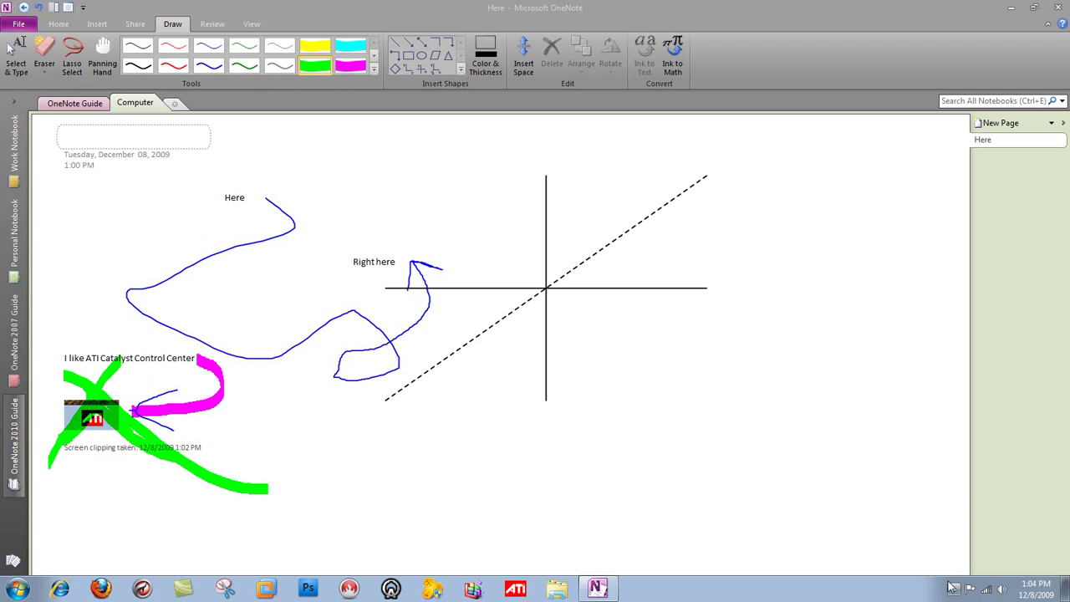
pyautogui.click(210, 25)
# Cycle through the Review, Draw, Share and Insert ribbons, ending on Home
pyautogui.click(211, 25)
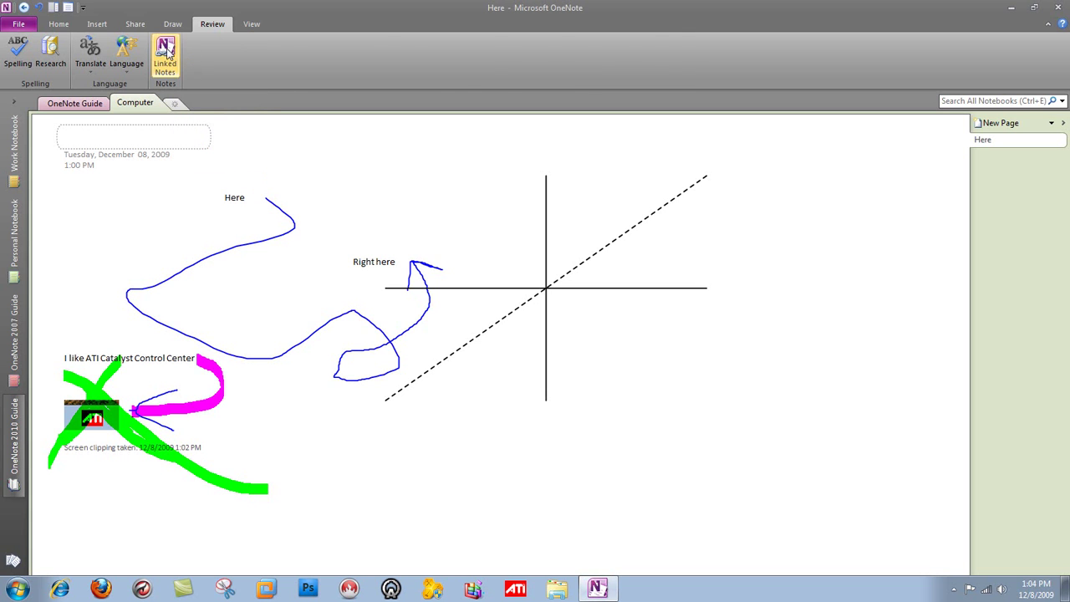
pyautogui.click(176, 26)
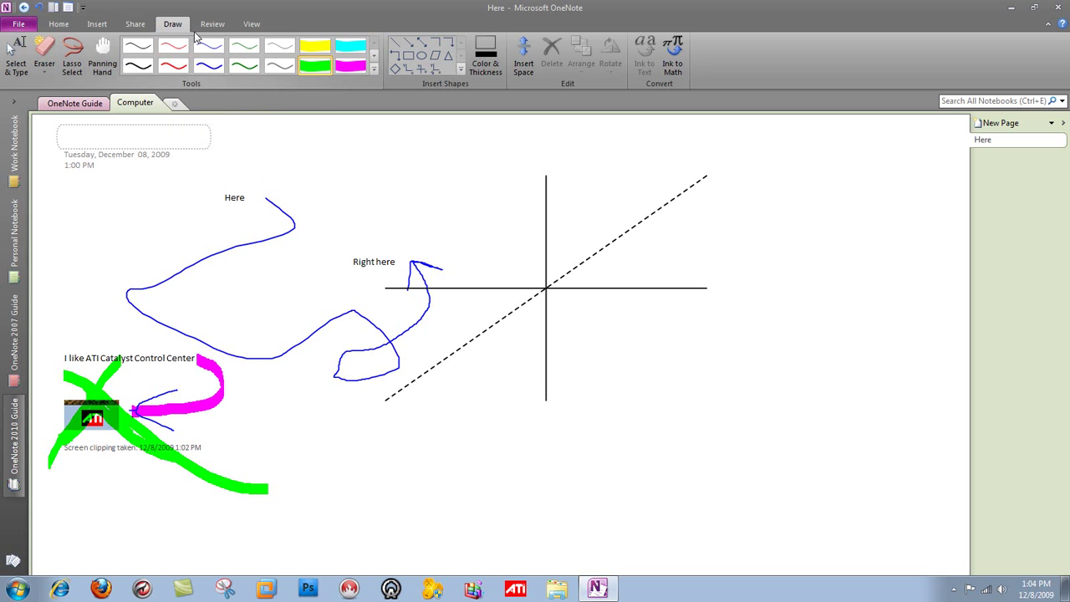
pyautogui.click(137, 24)
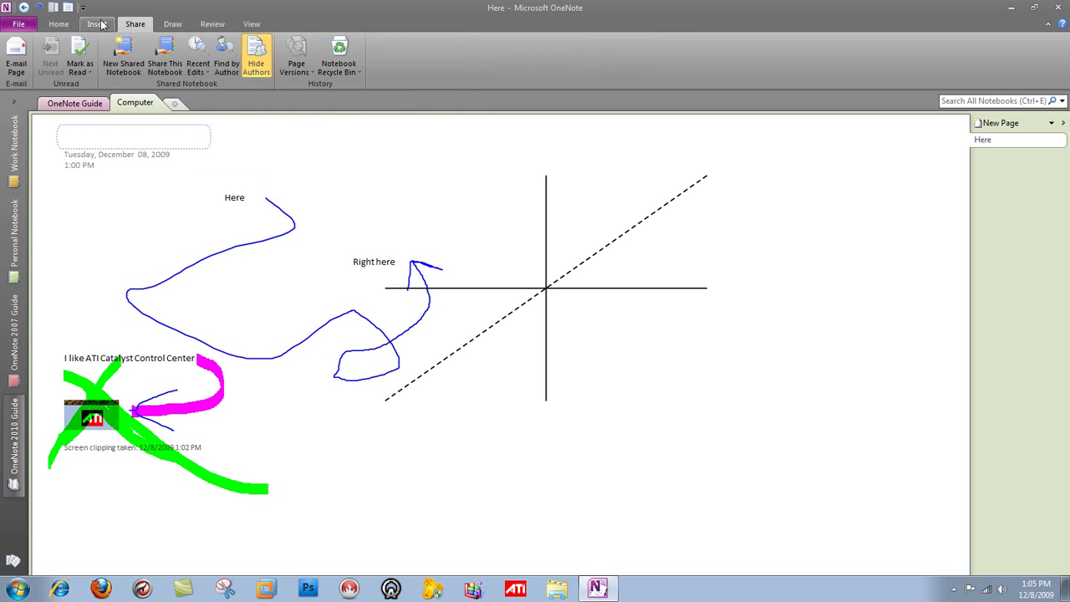
pyautogui.click(101, 25)
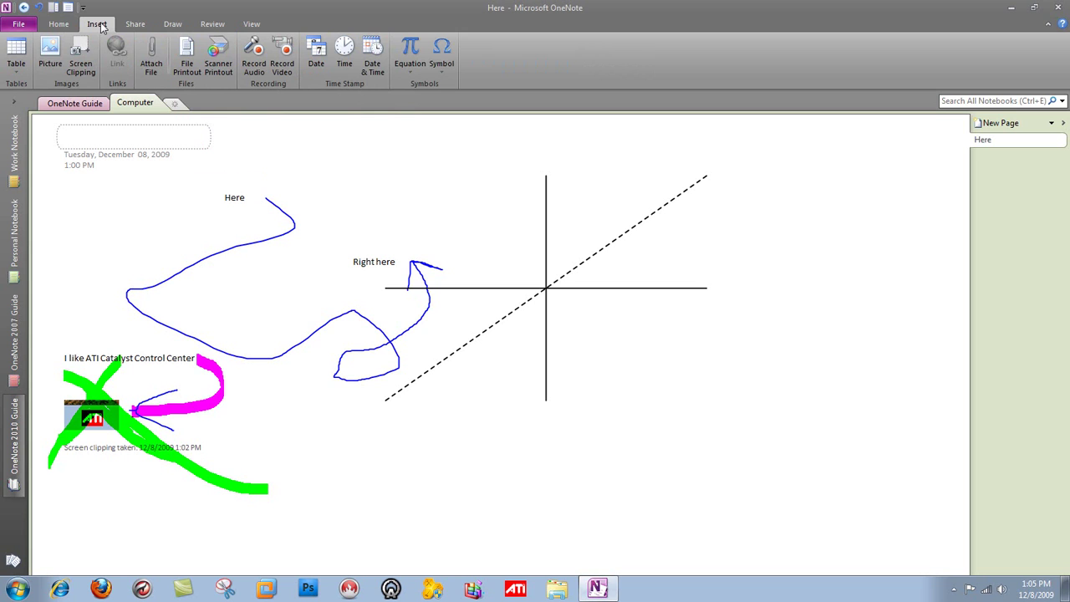
pyautogui.click(67, 25)
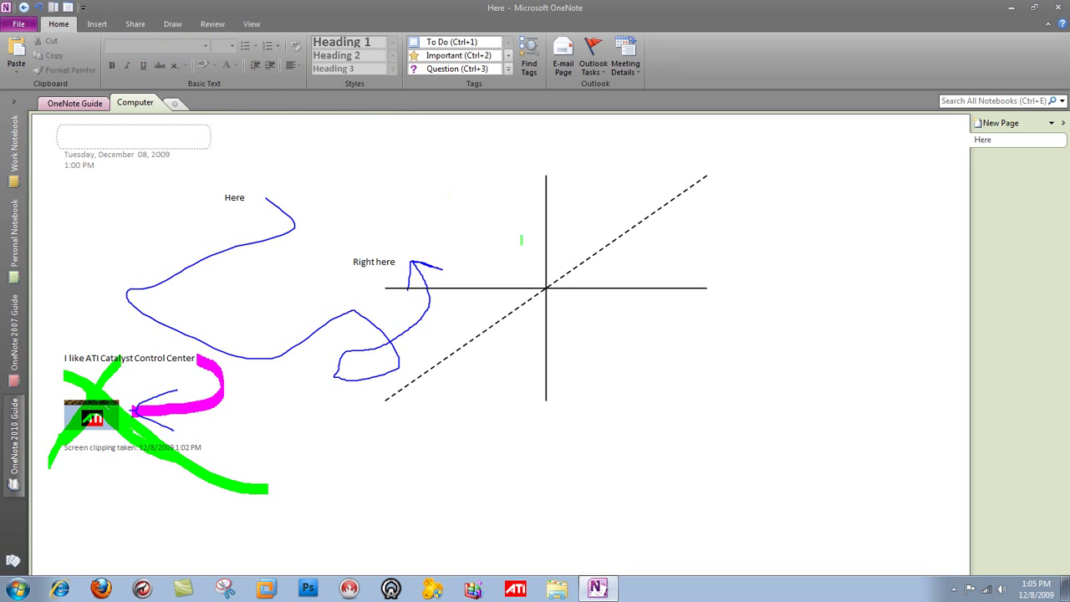